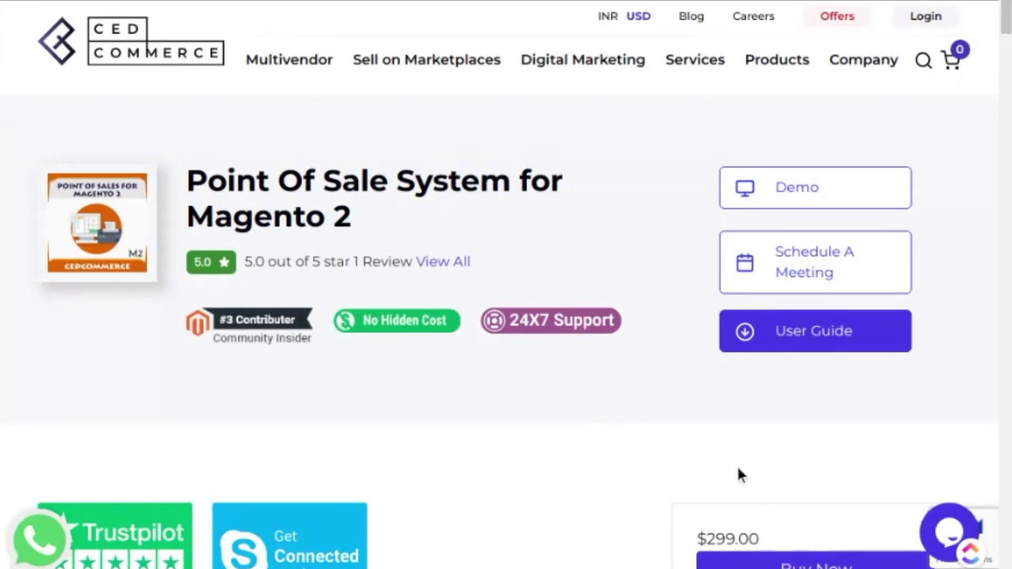
Step: Scroll the $299.00 Point Of Sale System for Magento 2 page down to the Description video
scroll(758, 497, down, 8)
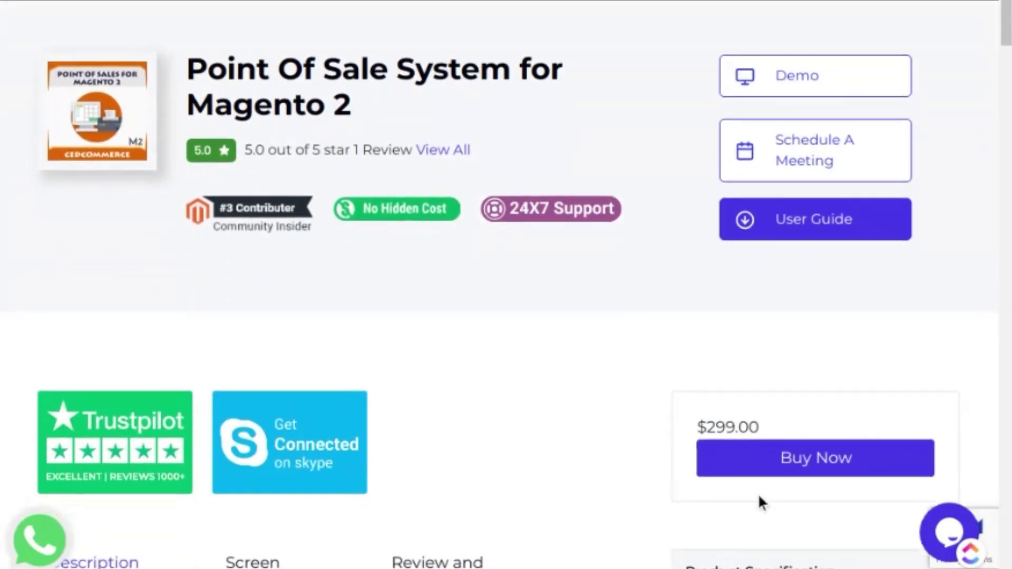
Step: Scroll through the POS Description feature list and icon descriptions, then back up
scroll(759, 499, down, 10)
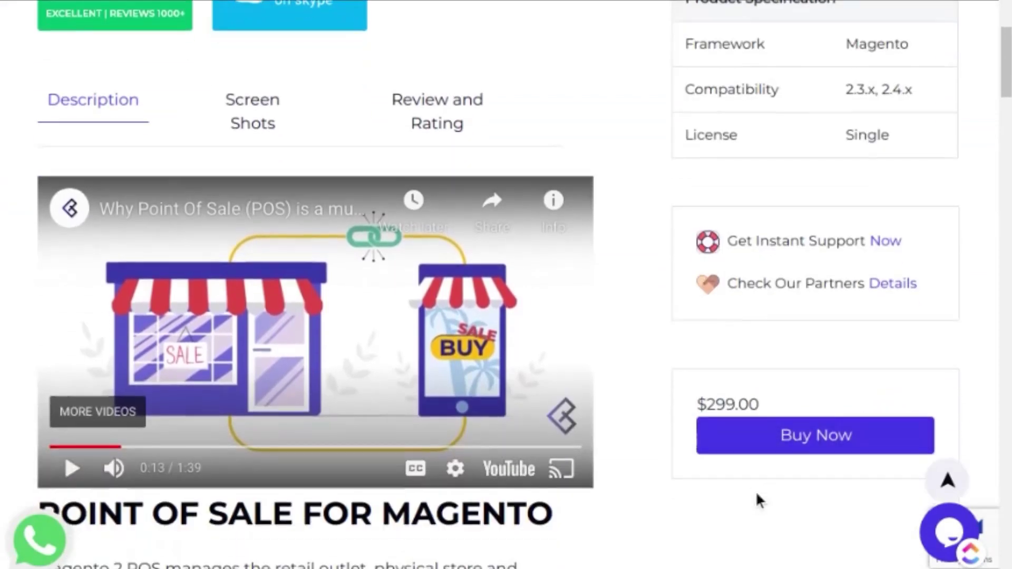
scroll(759, 499, down, 5)
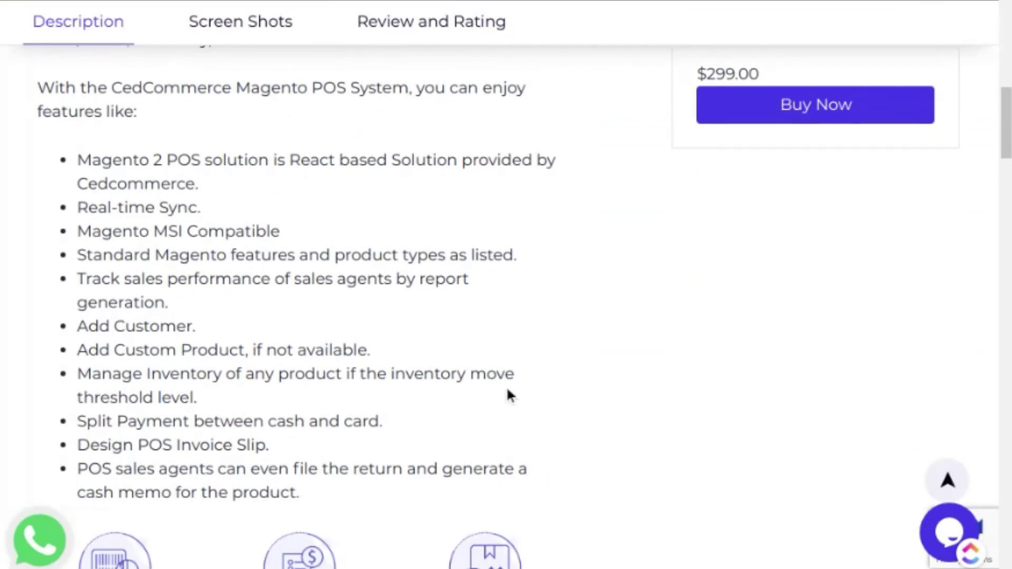
scroll(507, 390, down, 1)
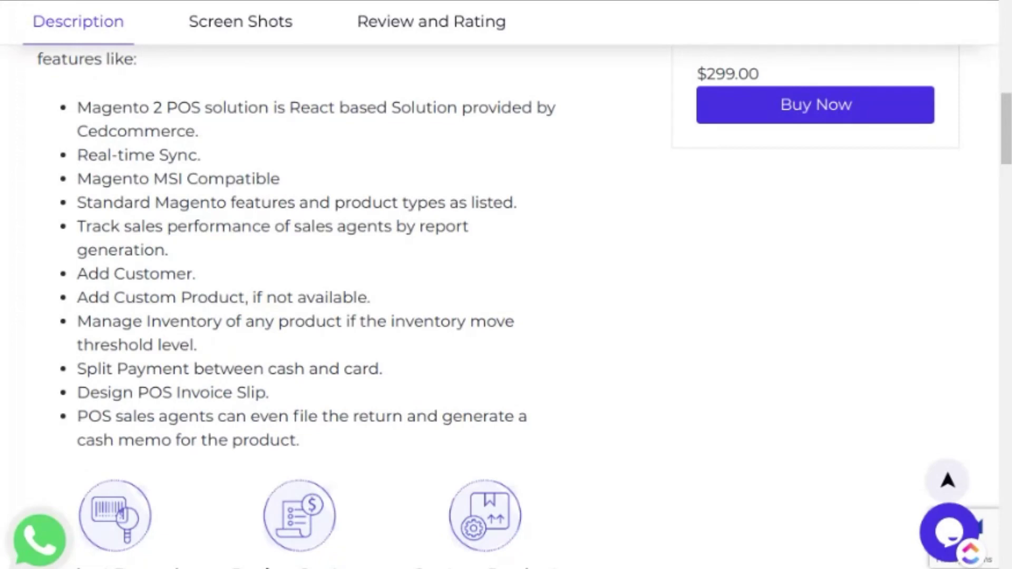
scroll(516, 394, down, 1)
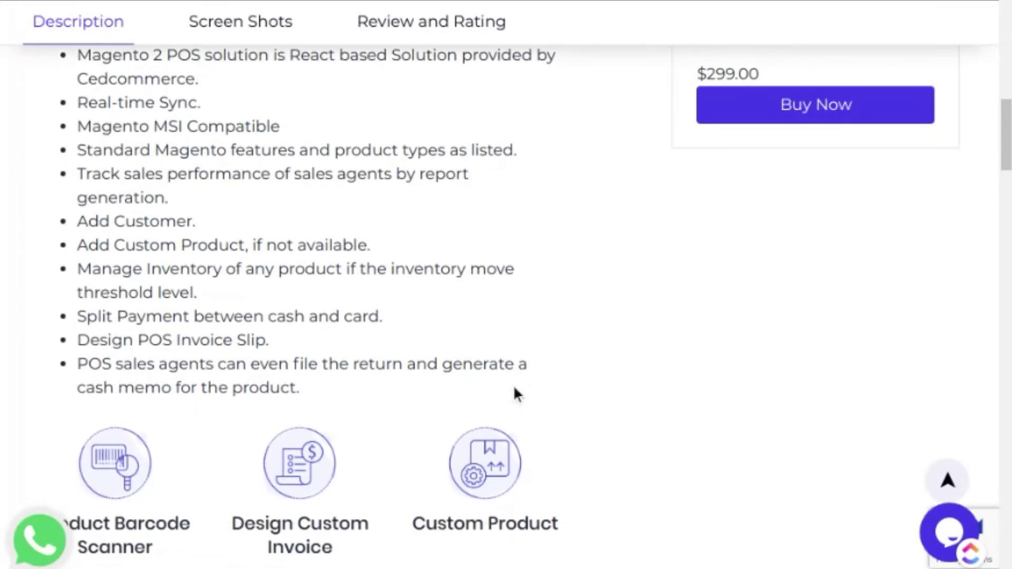
scroll(515, 394, down, 1)
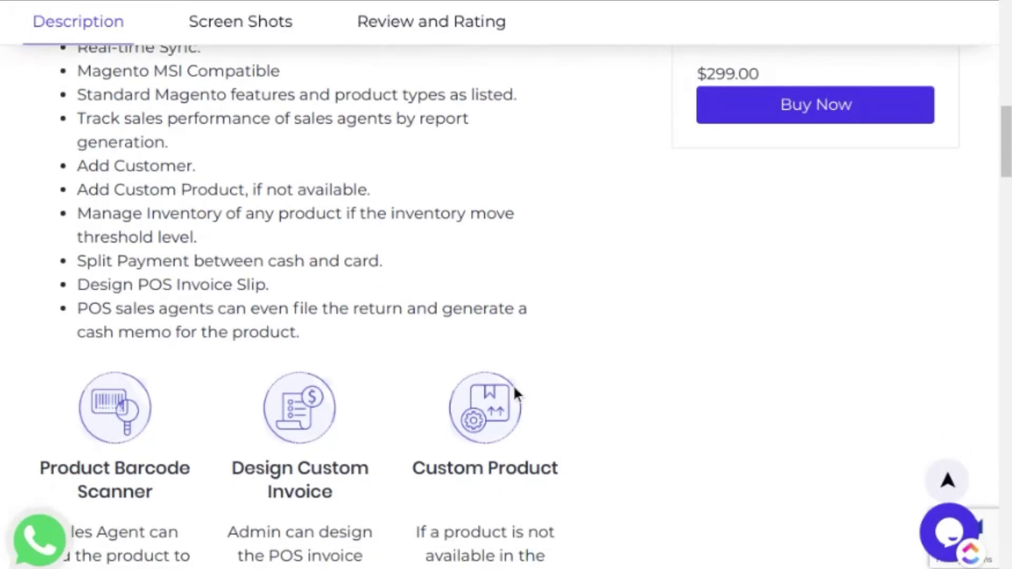
scroll(515, 393, down, 2)
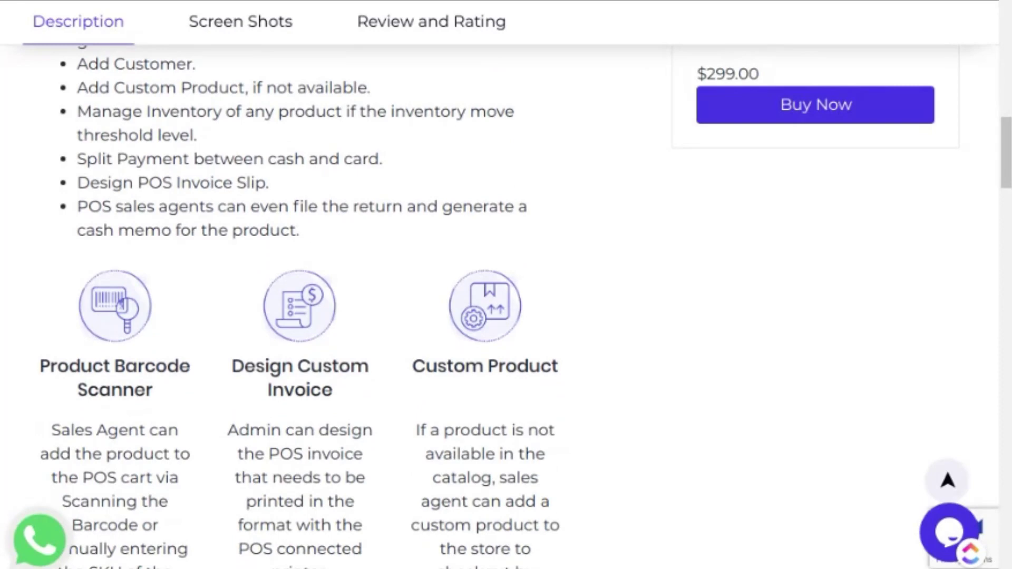
scroll(515, 393, down, 1)
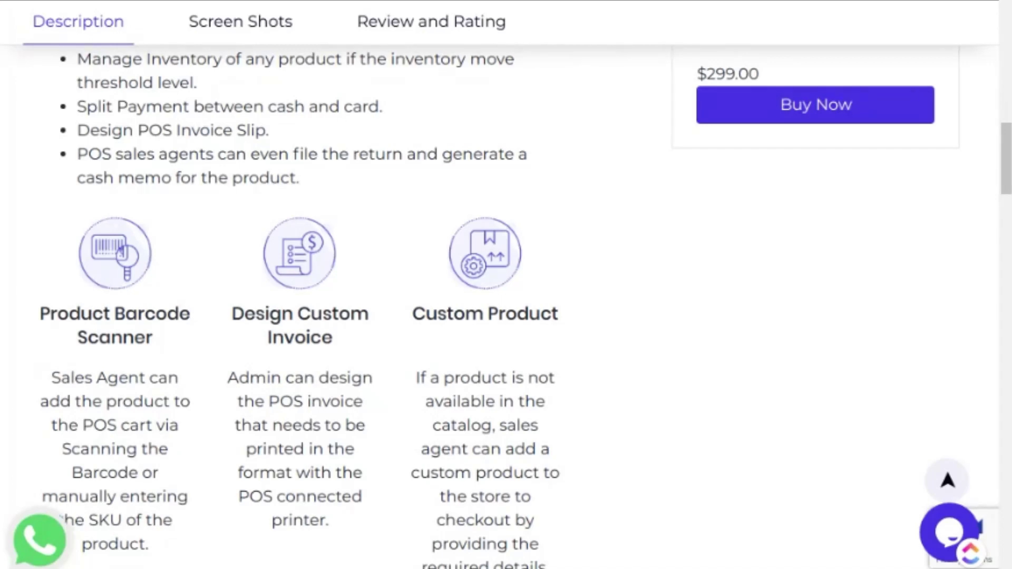
scroll(392, 378, down, 1)
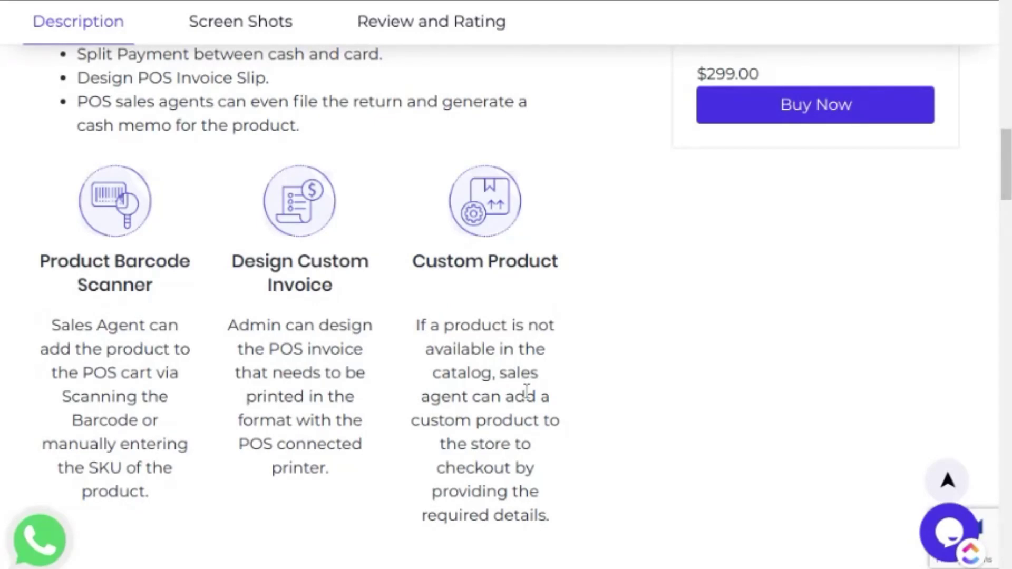
scroll(527, 392, down, 1)
scroll(527, 394, down, 2)
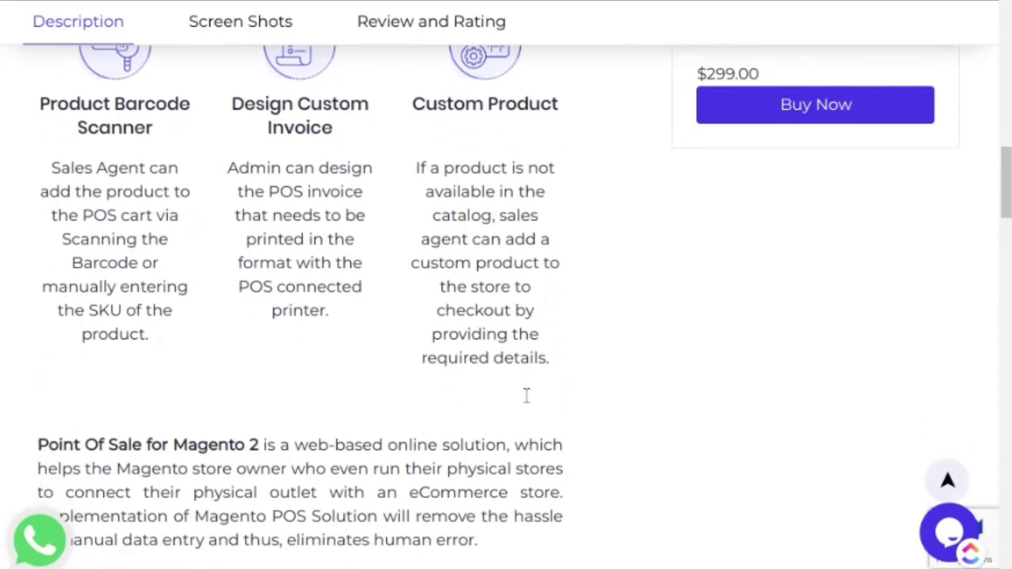
scroll(526, 395, down, 2)
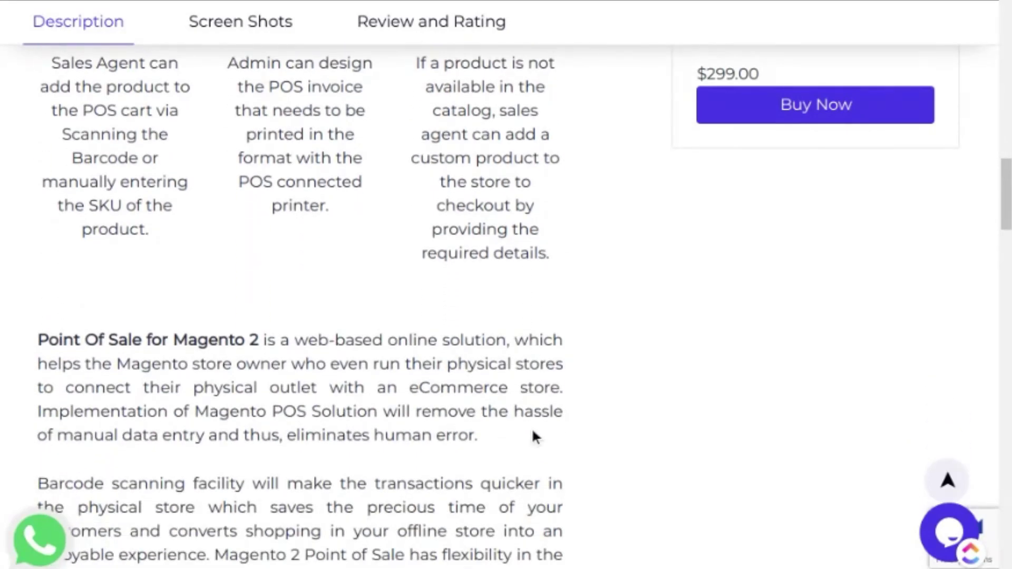
scroll(557, 432, up, 15)
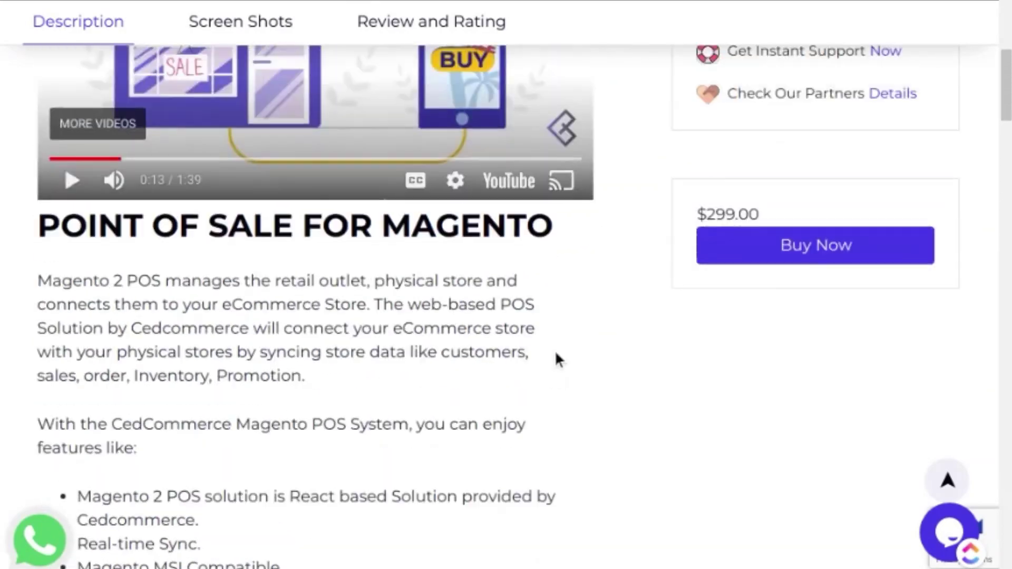
scroll(555, 350, up, 4)
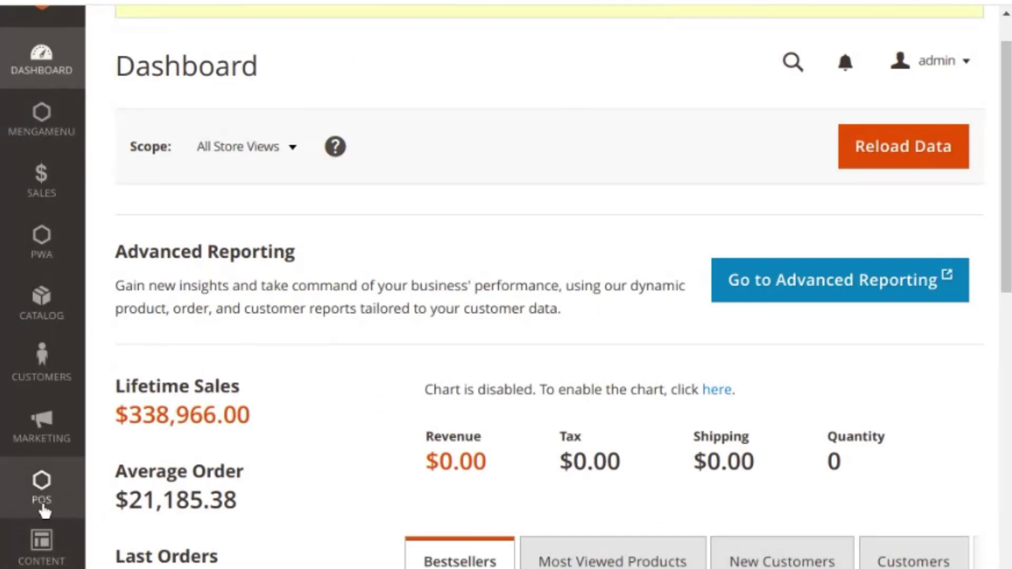
Step: Open POS > Configurations from the admin sidebar's POS menu
click(46, 514)
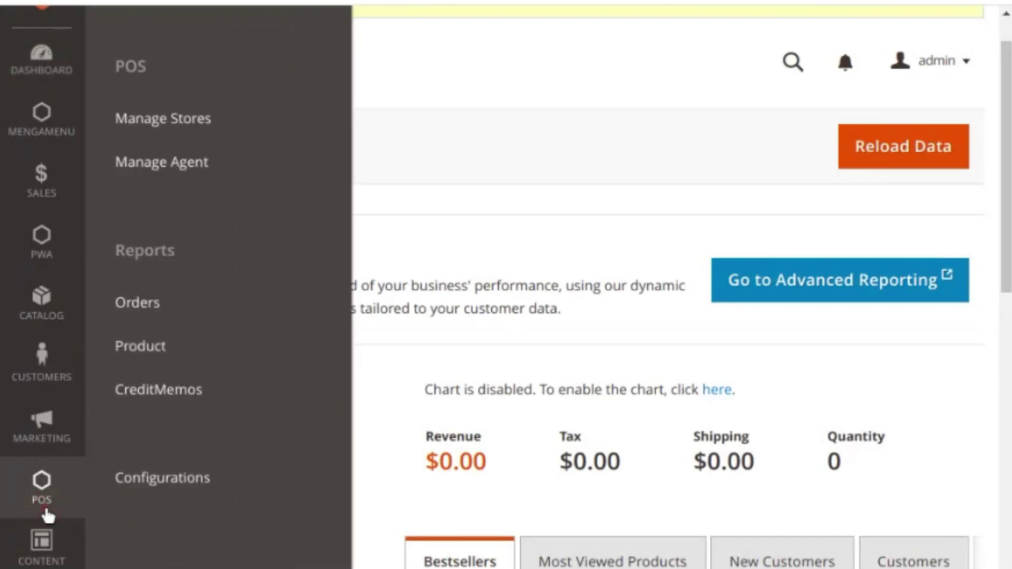
scroll(205, 502, up, 1)
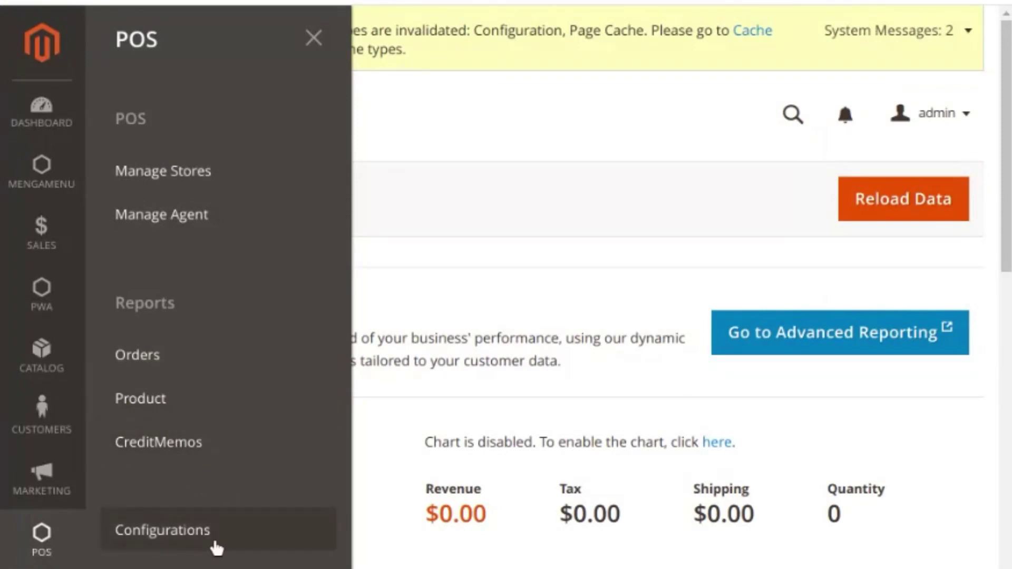
click(165, 546)
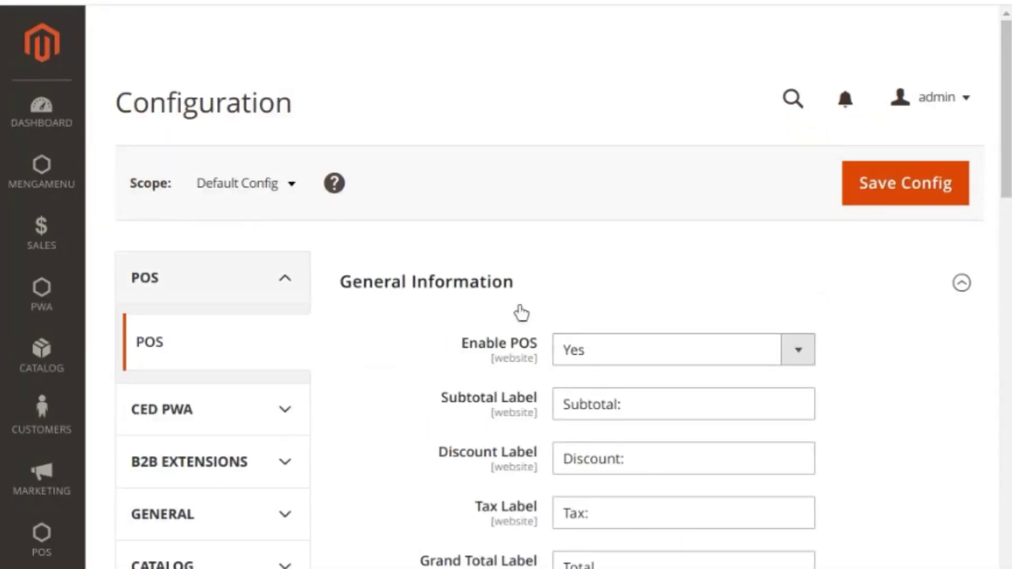
Step: Collapse Receipt Information and expand the General Information section
click(520, 312)
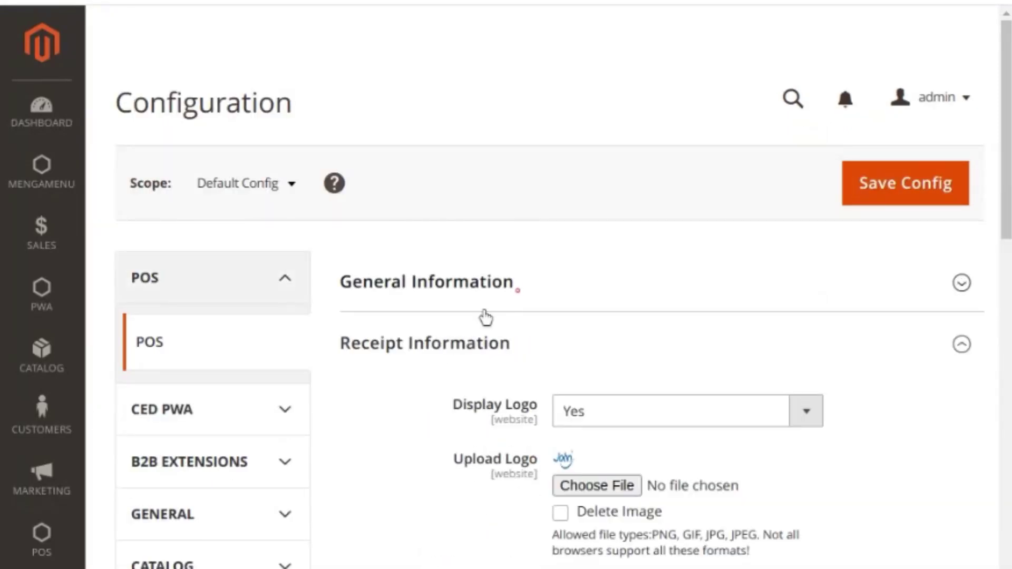
click(430, 356)
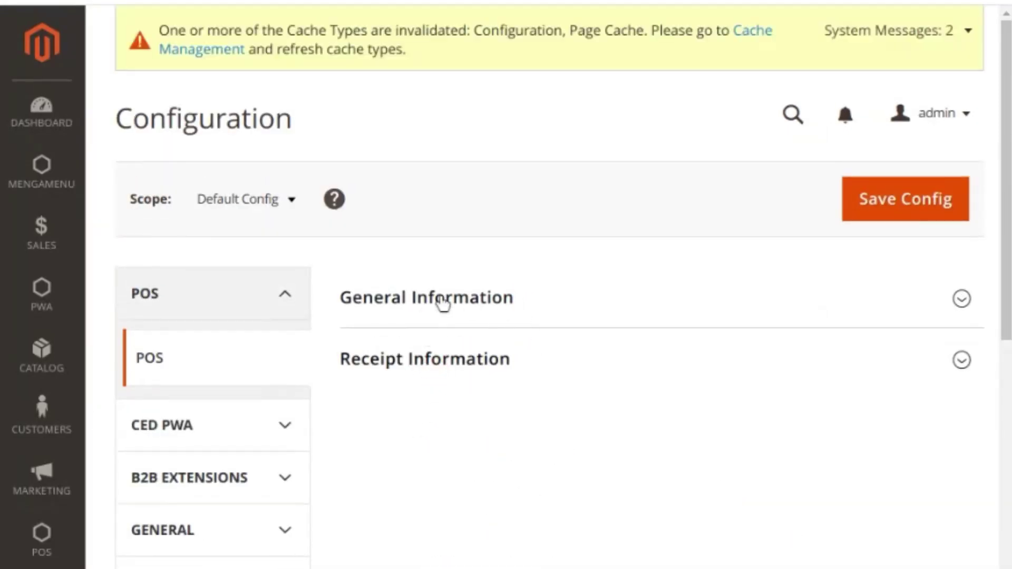
click(515, 314)
scroll(511, 316, down, 1)
click(490, 256)
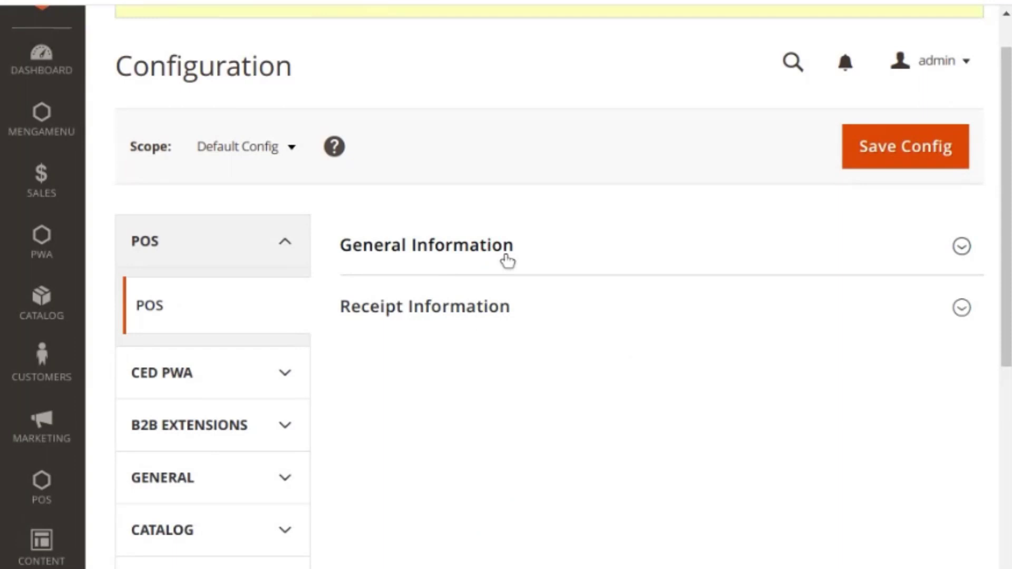
click(507, 261)
scroll(547, 317, down, 4)
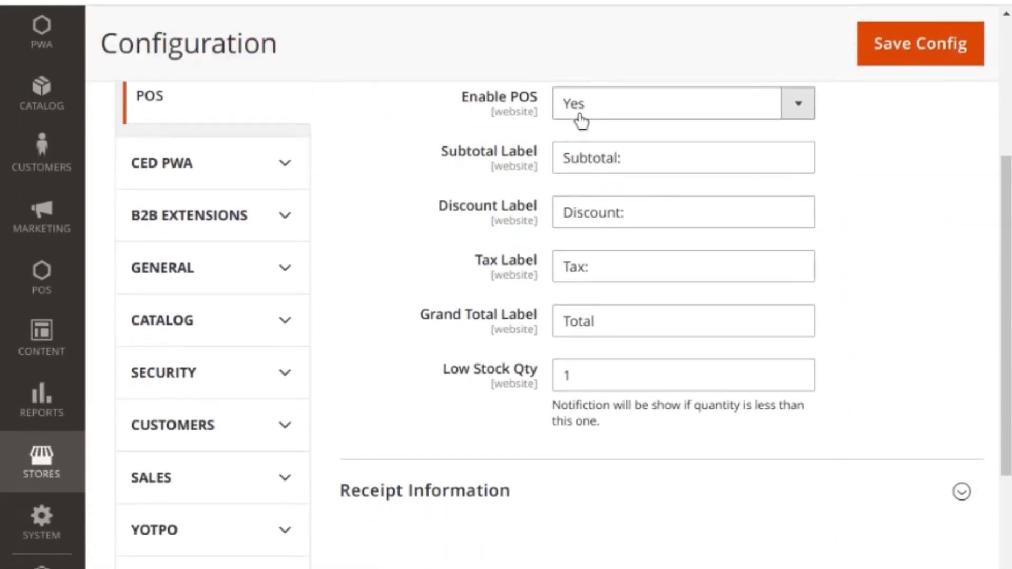
scroll(582, 121, up, 1)
Step: Keep Enable POS at Yes and review the Subtotal, Discount, Tax labels and Low Stock Qty 1
click(620, 161)
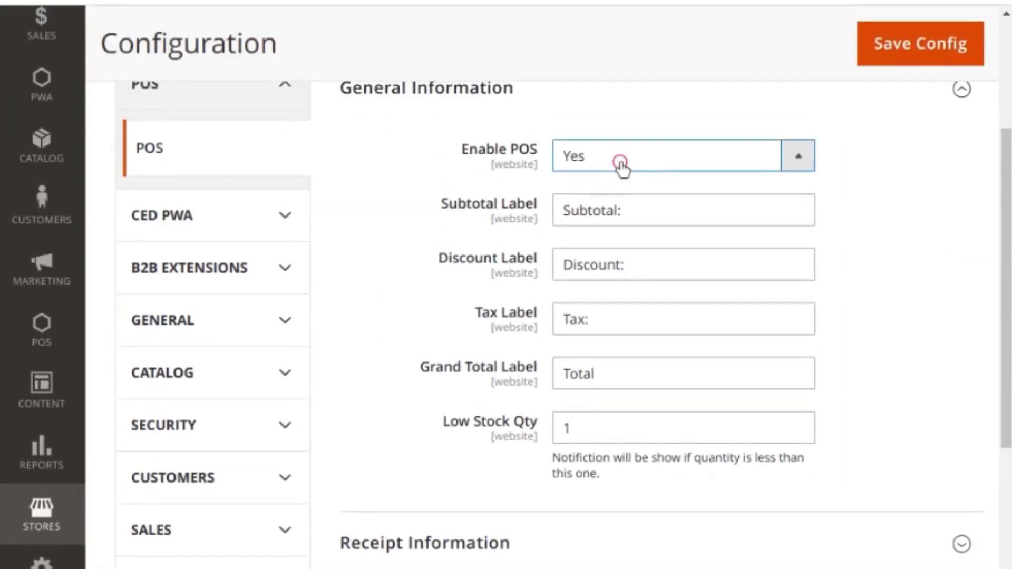
click(620, 162)
drag(631, 214, 558, 210)
drag(643, 268, 561, 266)
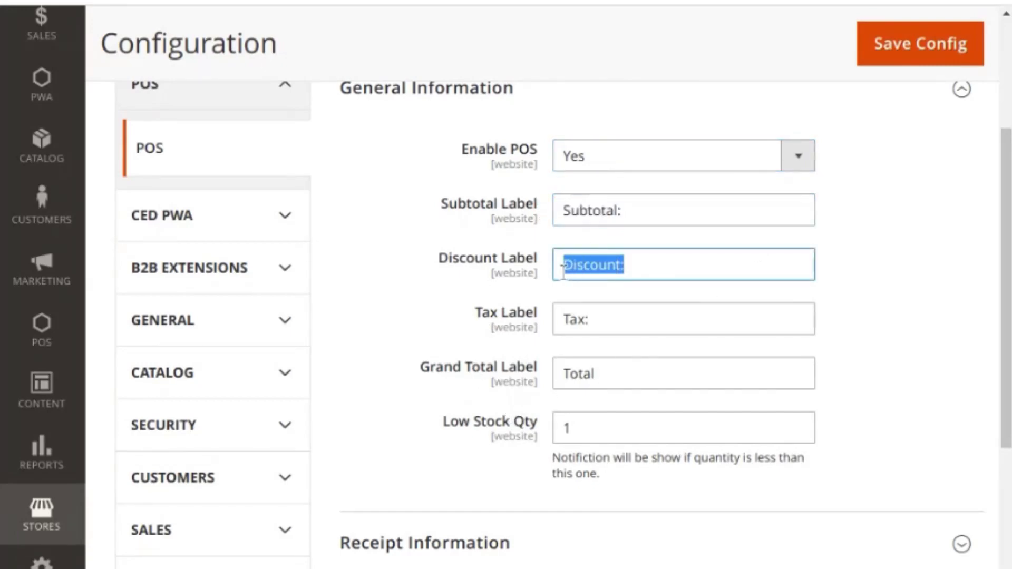
click(593, 320)
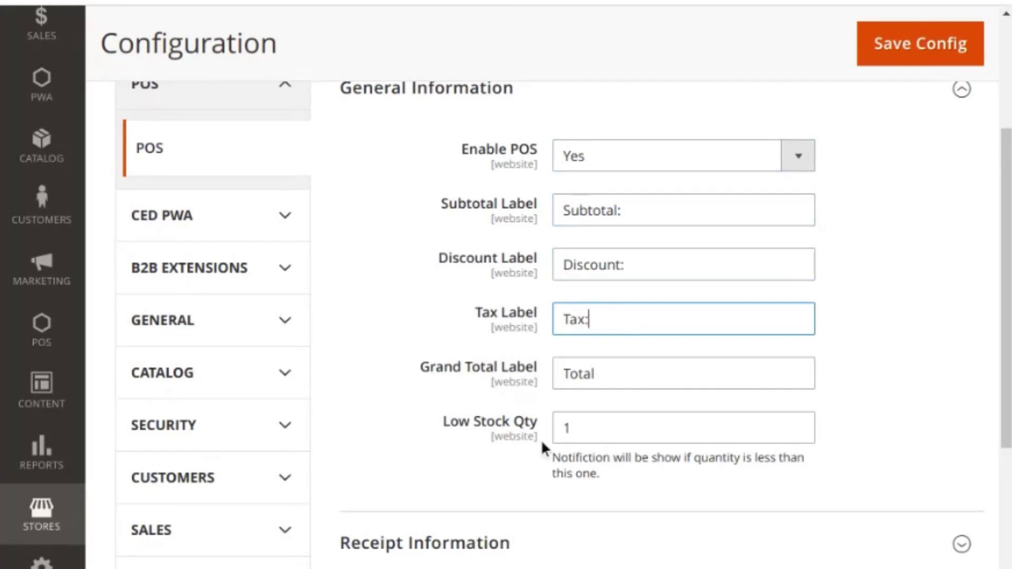
click(591, 430)
drag(591, 429, 559, 428)
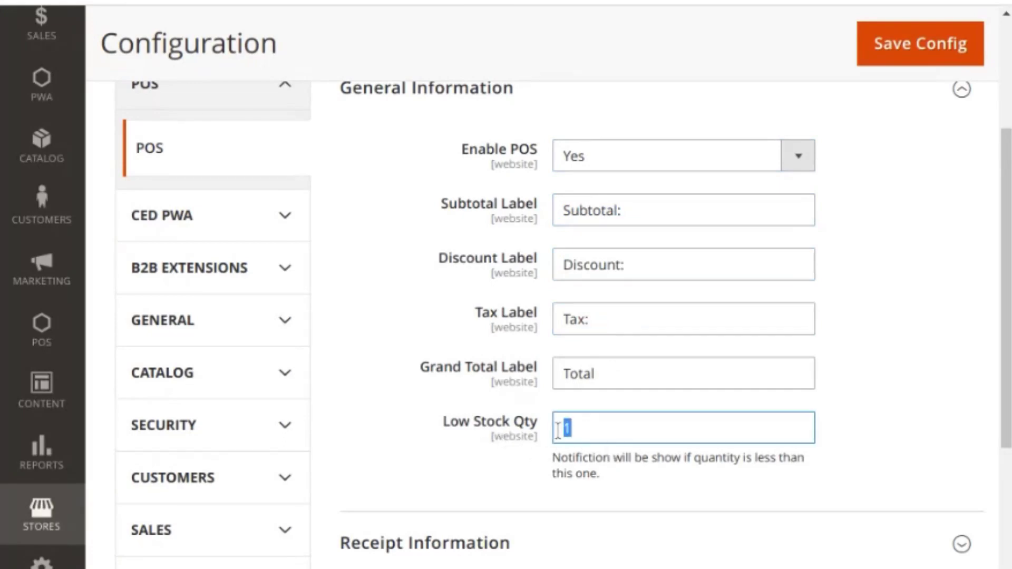
click(586, 455)
scroll(581, 453, down, 3)
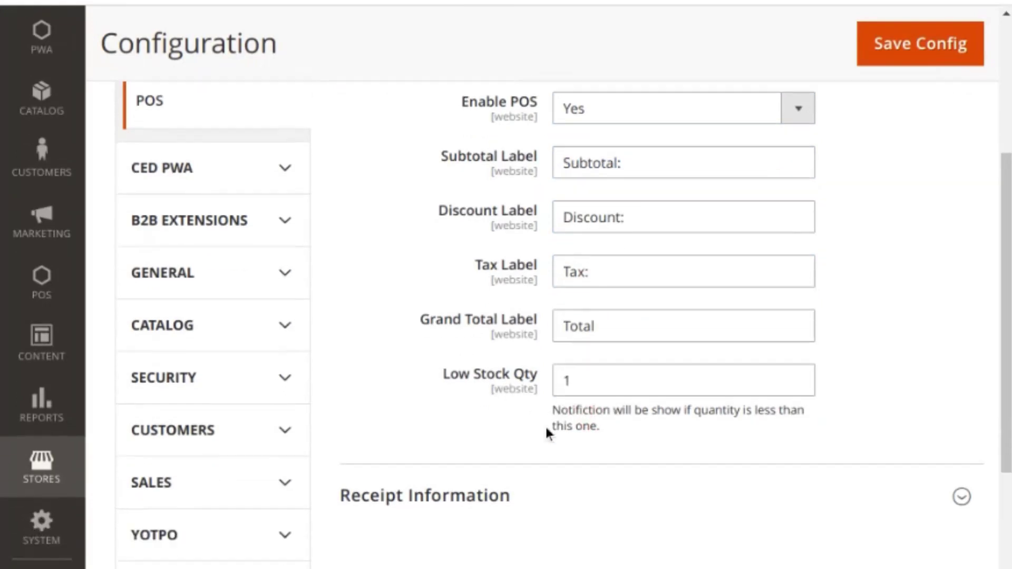
Step: Expand the Receipt Information section and scroll through its display fields
click(548, 387)
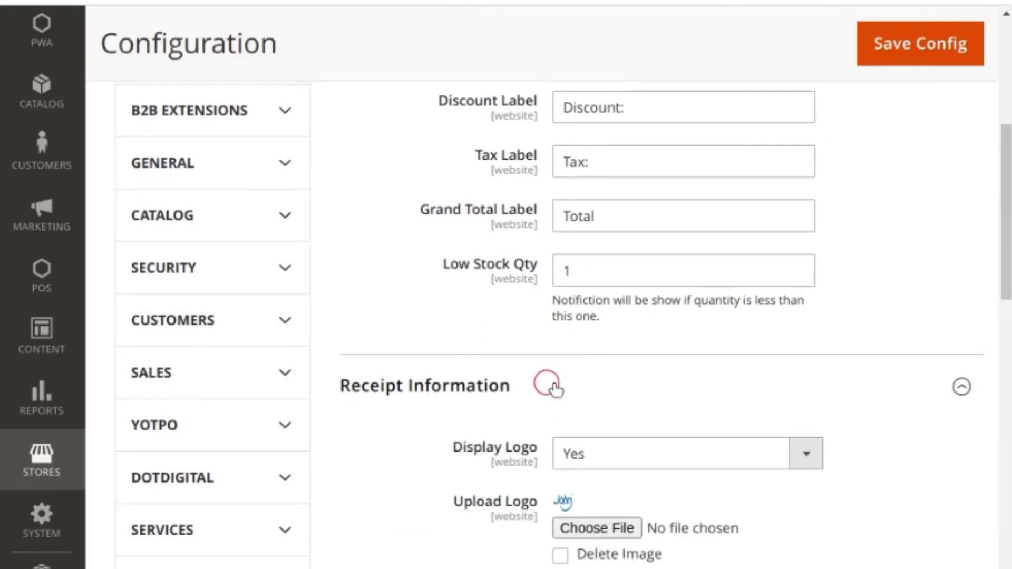
scroll(786, 389, down, 4)
scroll(635, 355, down, 1)
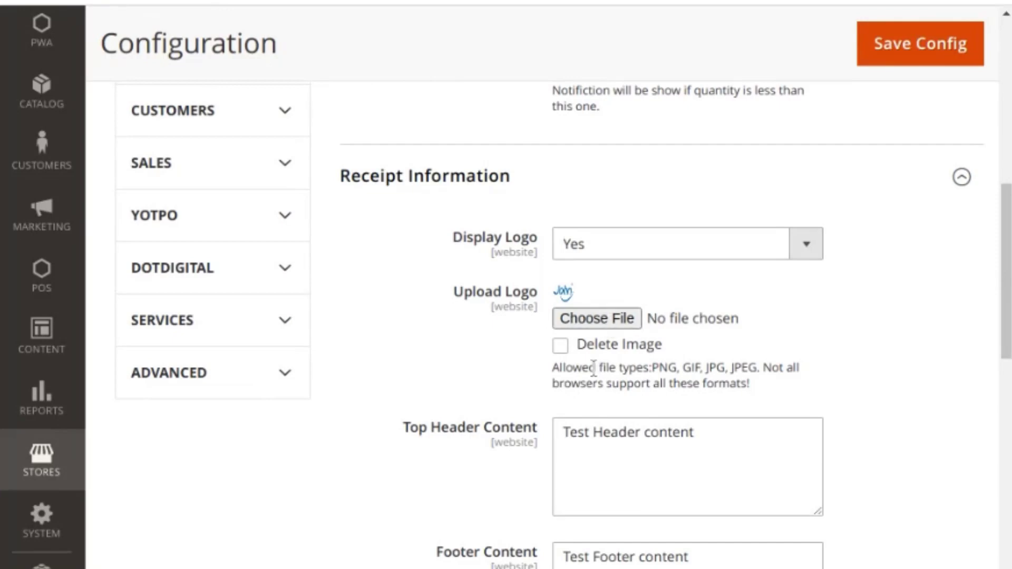
scroll(589, 369, down, 4)
scroll(625, 290, up, 3)
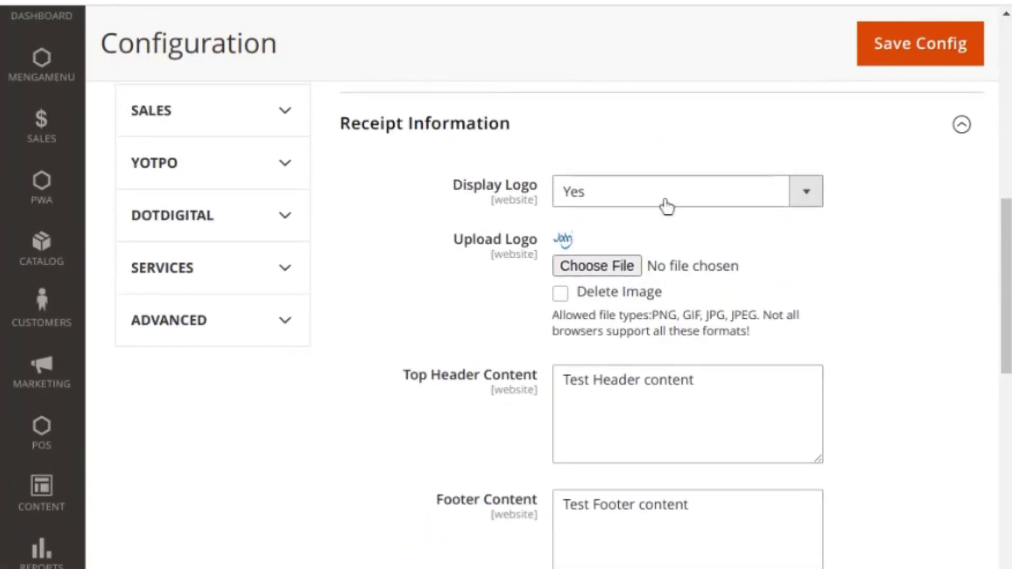
scroll(637, 350, down, 7)
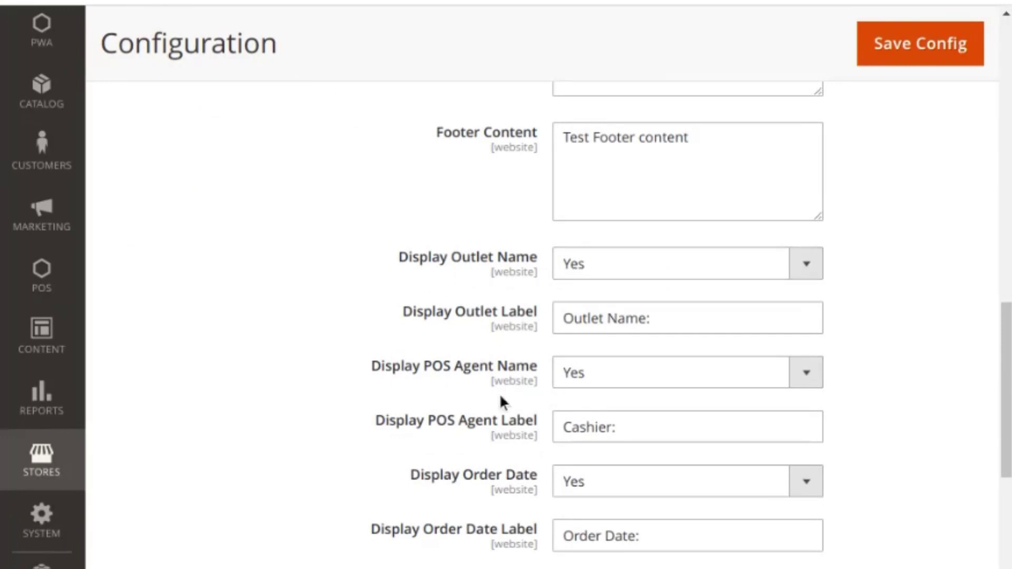
scroll(548, 532, down, 2)
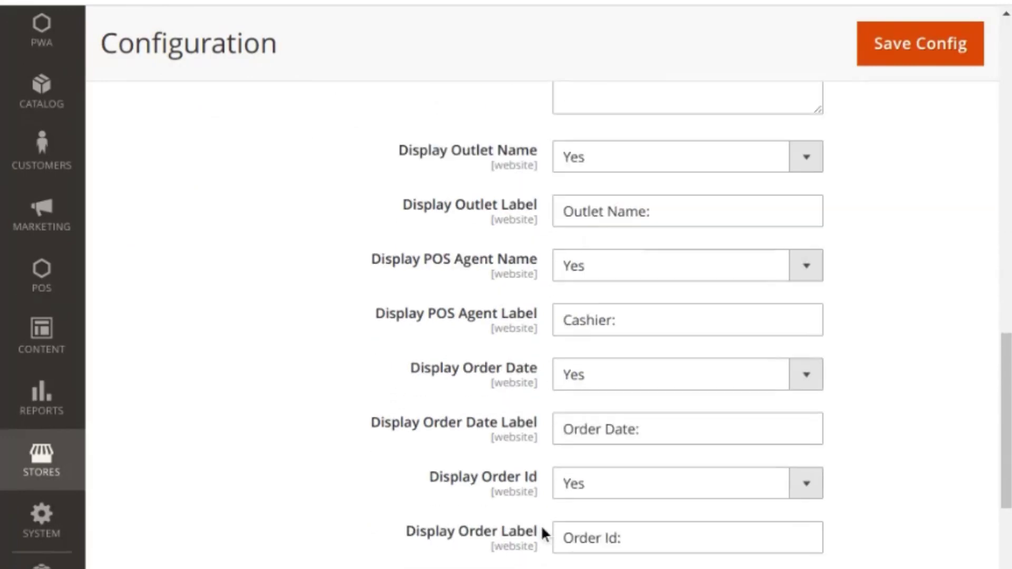
scroll(541, 474, up, 2)
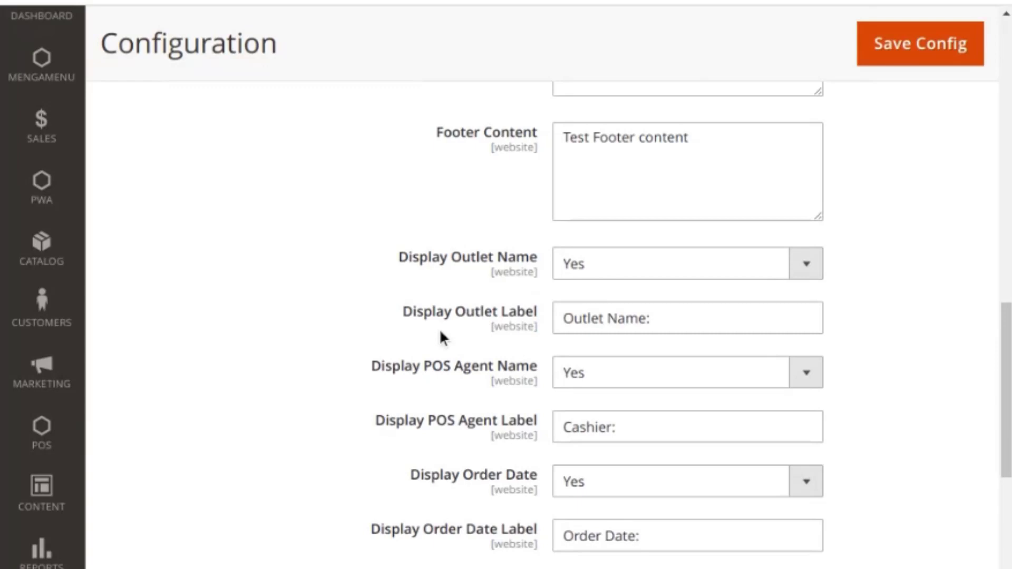
Step: Keep Display Outlet Name at Yes, leave the 'Outlet Name:' label unchanged, and open the POS menu
click(600, 269)
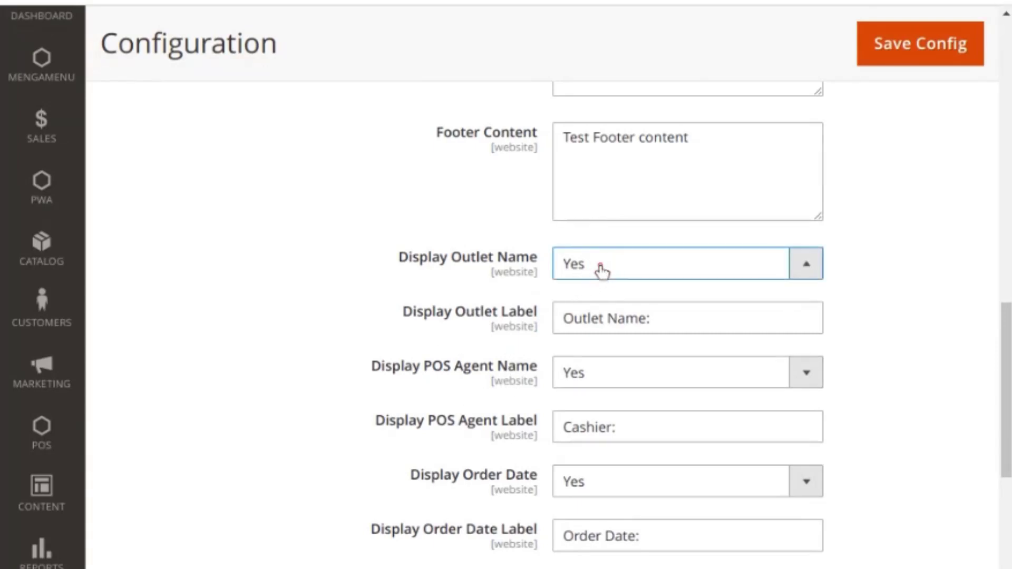
click(601, 270)
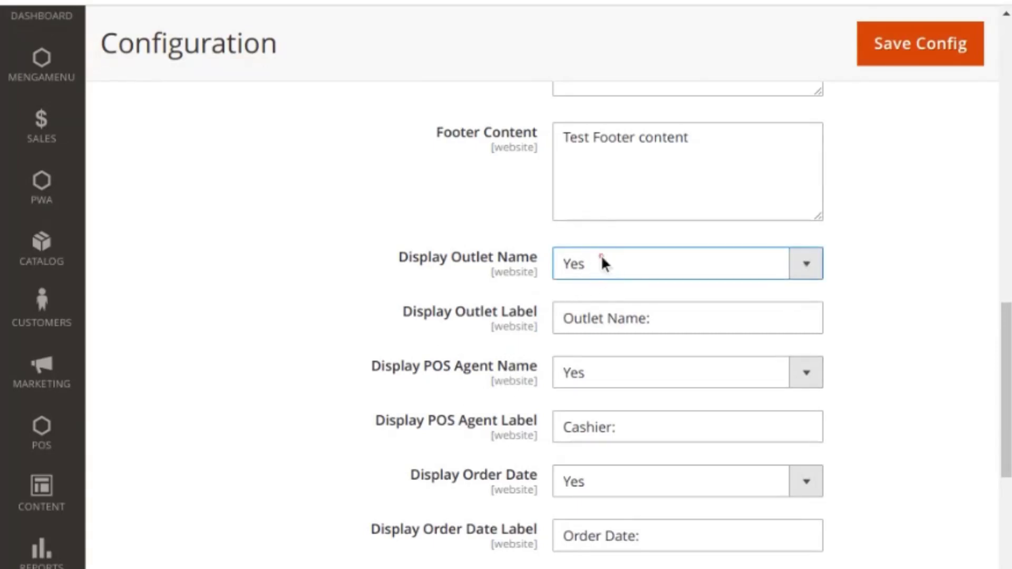
drag(664, 322, 593, 320)
click(560, 323)
triple_click(574, 319)
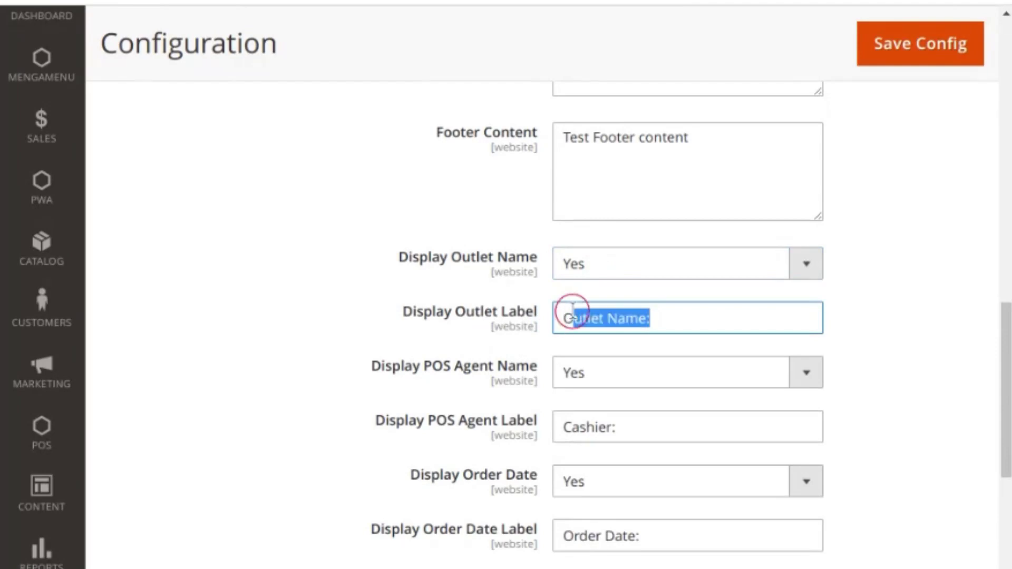
click(565, 318)
click(887, 311)
scroll(896, 237, up, 4)
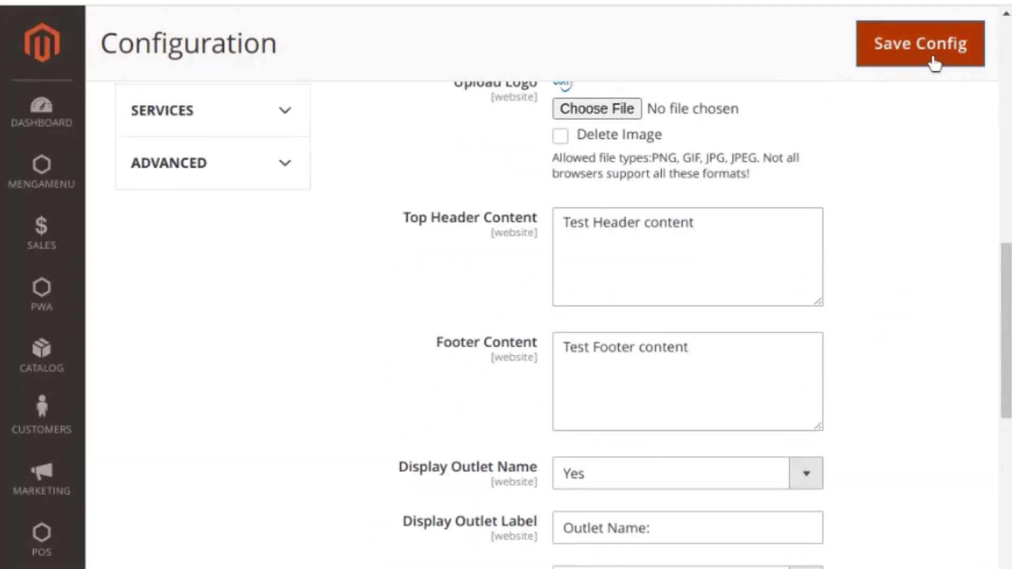
scroll(912, 305, up, 15)
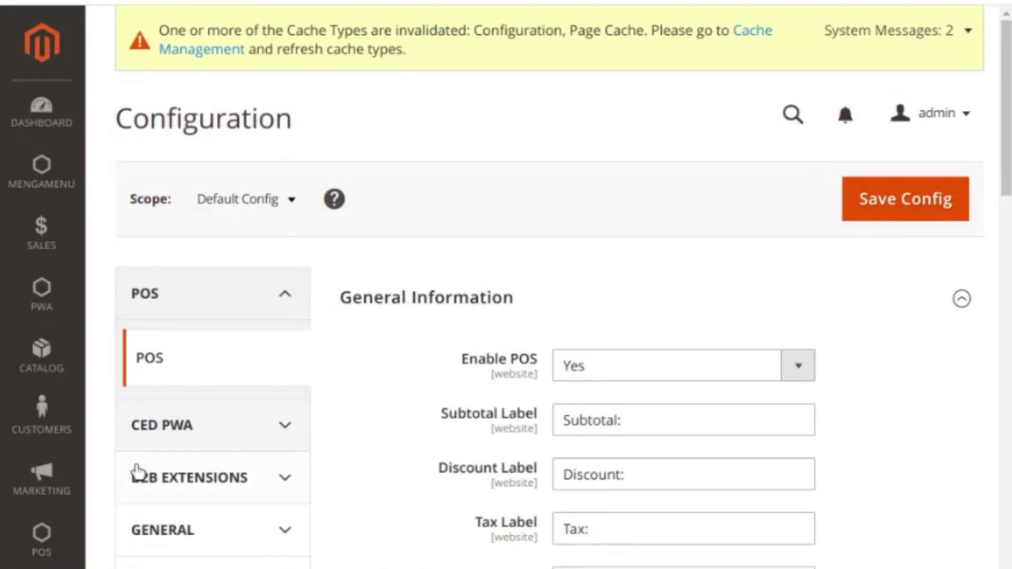
click(42, 542)
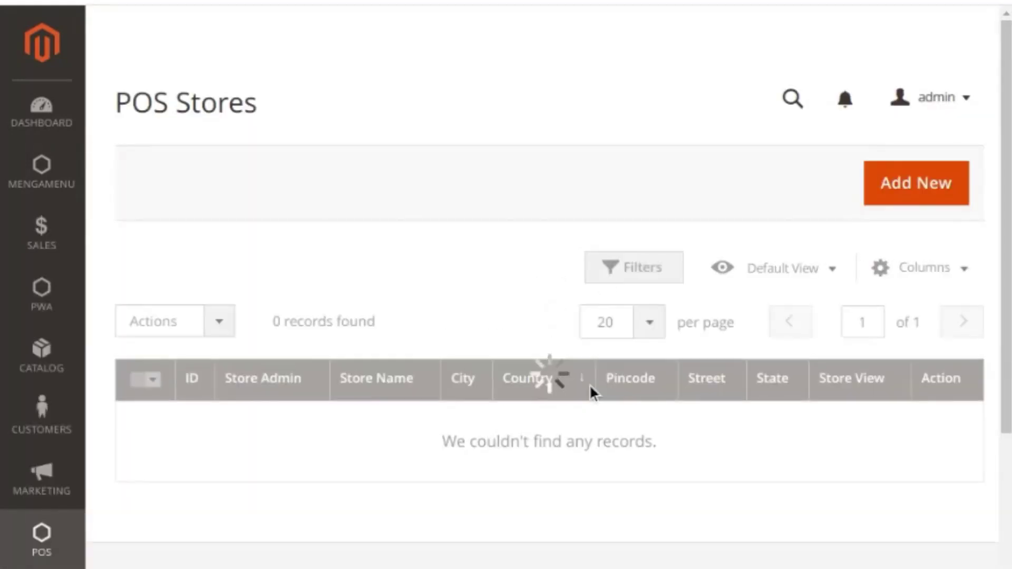
Step: Scroll the POS Stores grid listing the Lucknow and Dalhousie stores
scroll(589, 383, down, 4)
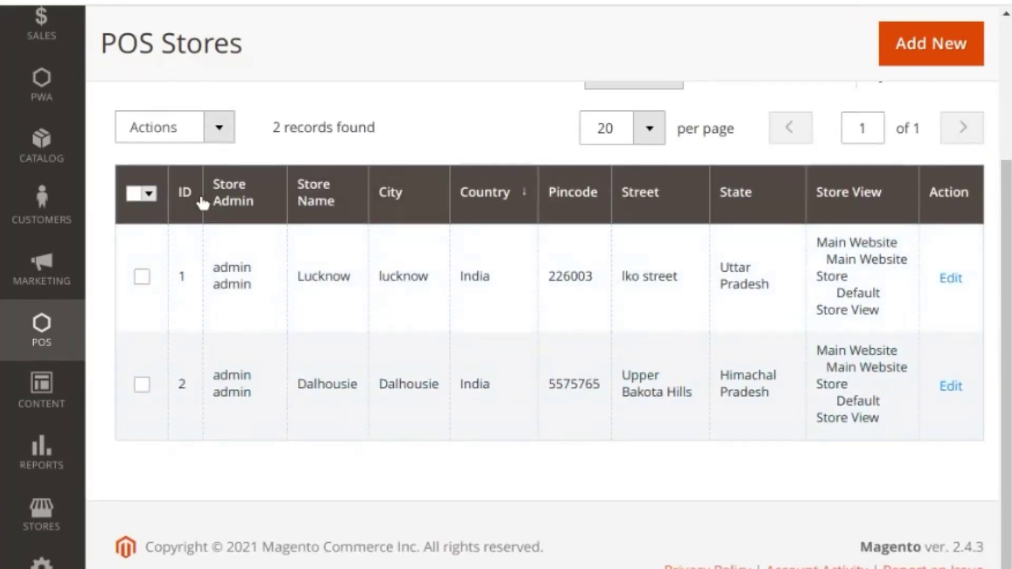
scroll(907, 293, up, 5)
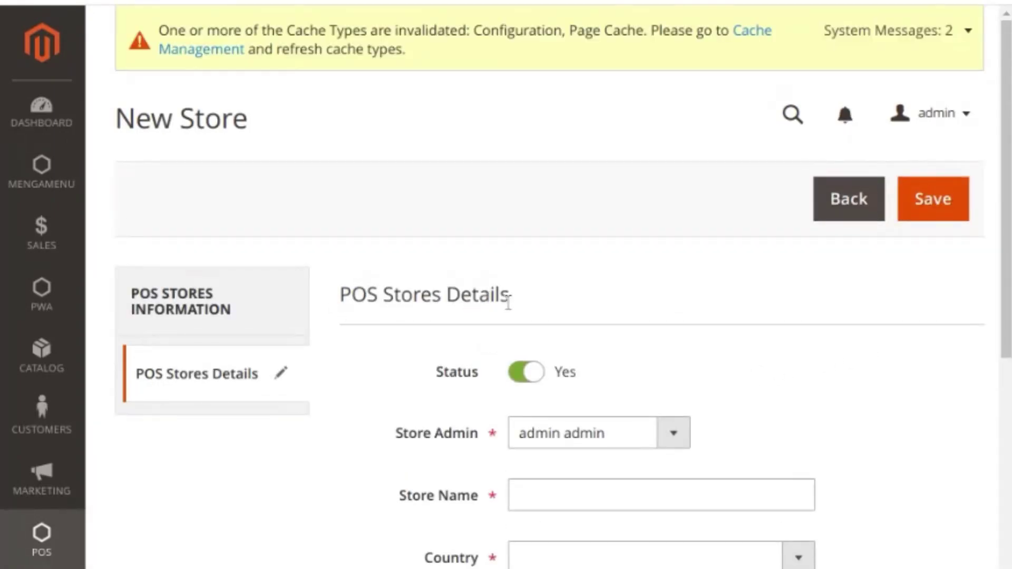
Step: Toggle the new store's Status off and back on, then check Store Admin and Store Name
scroll(507, 302, down, 3)
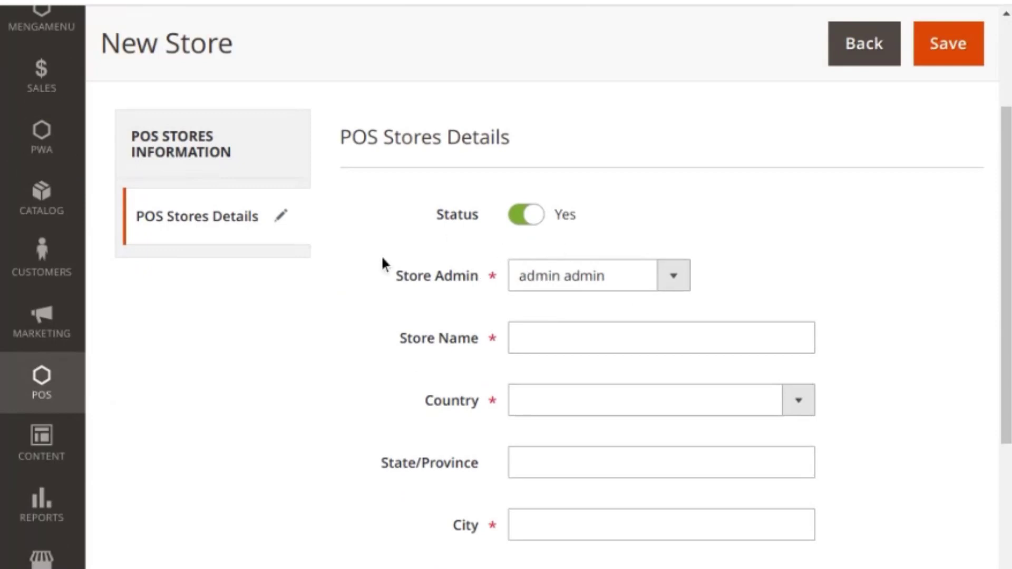
click(527, 222)
click(531, 225)
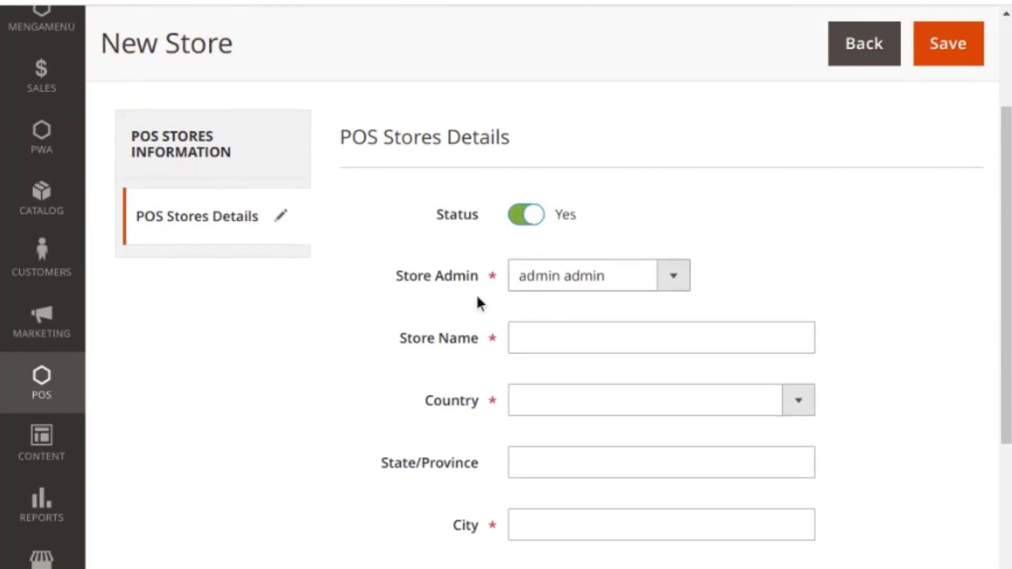
click(642, 289)
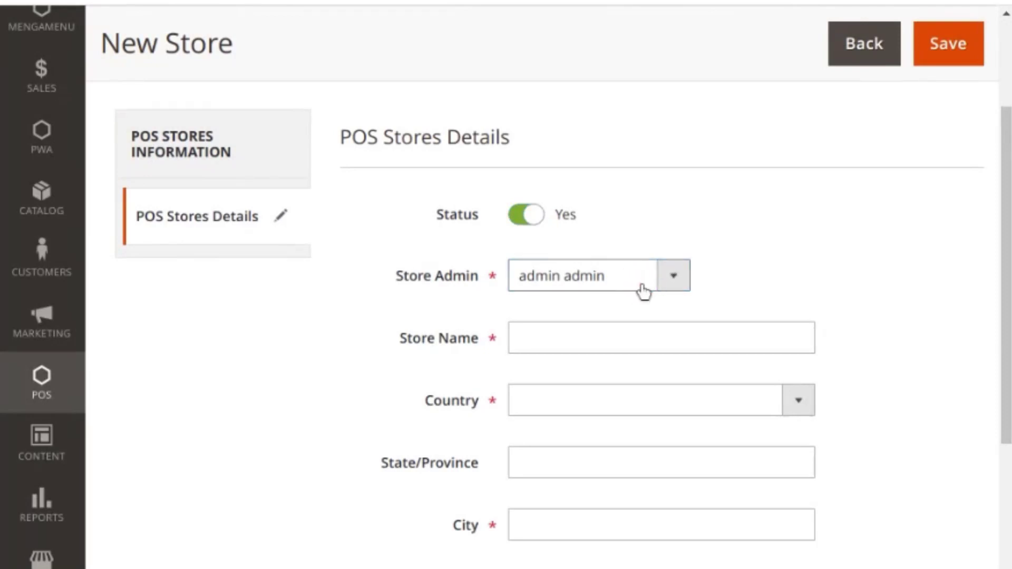
scroll(601, 289, down, 1)
click(617, 287)
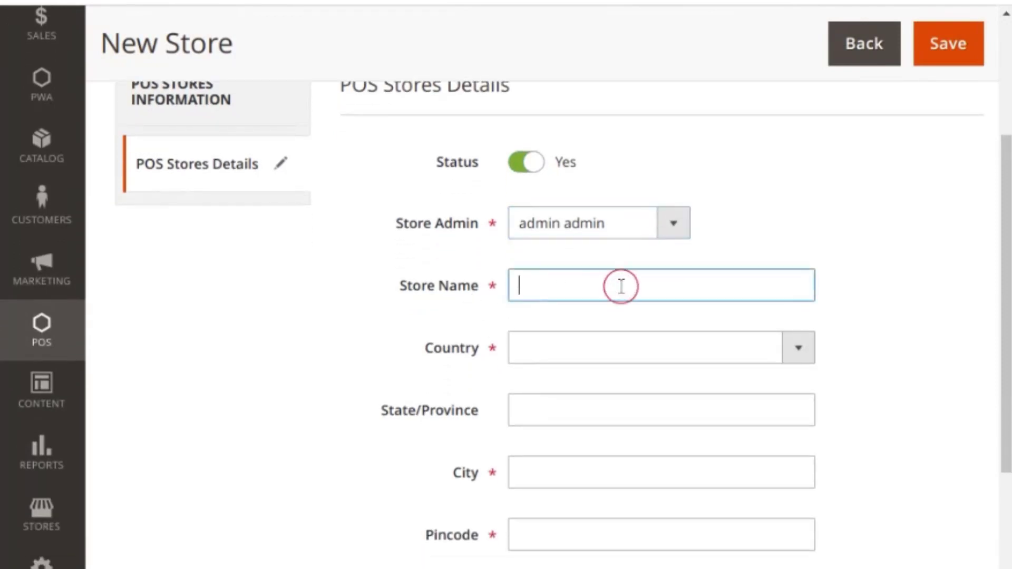
Step: Review the Country choices and set Store View to Default Store View
click(554, 352)
scroll(559, 369, down, 1)
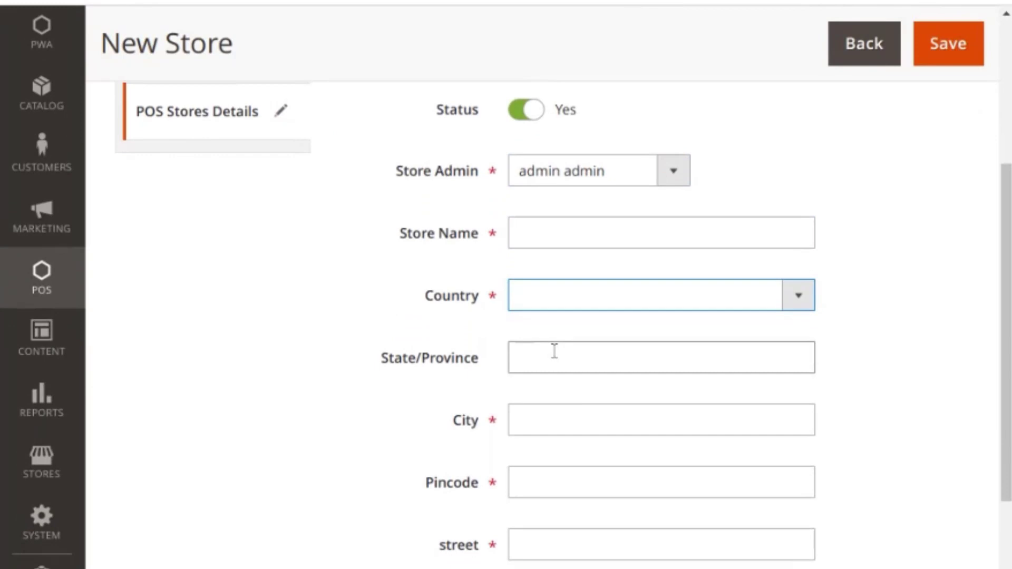
scroll(565, 423, down, 2)
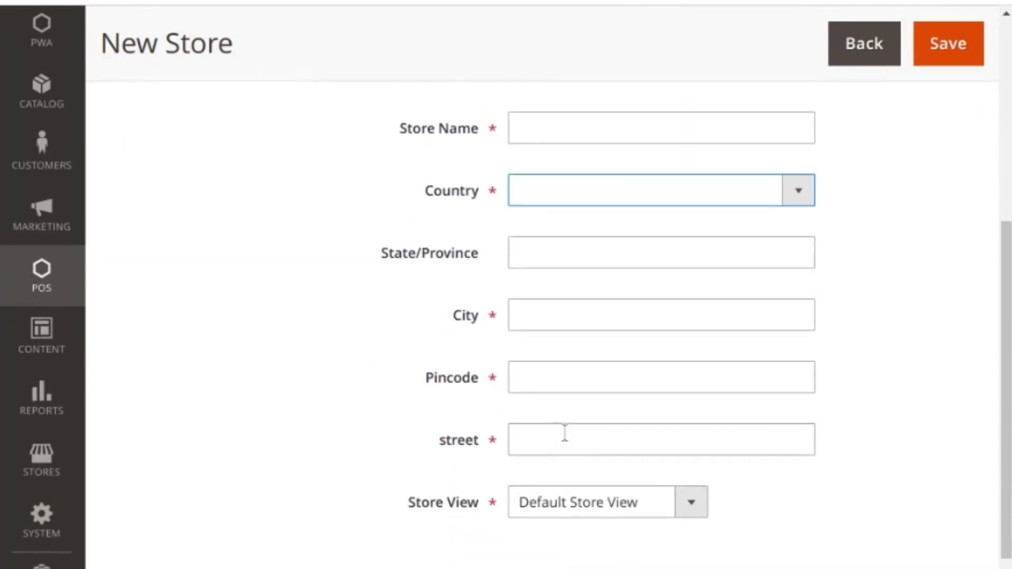
click(620, 512)
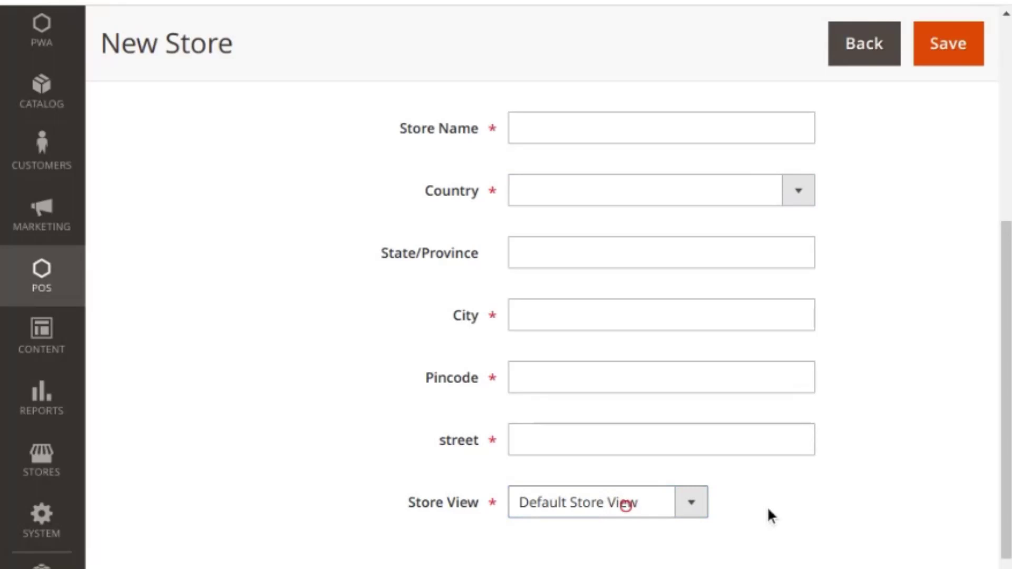
scroll(775, 509, up, 4)
scroll(919, 437, down, 4)
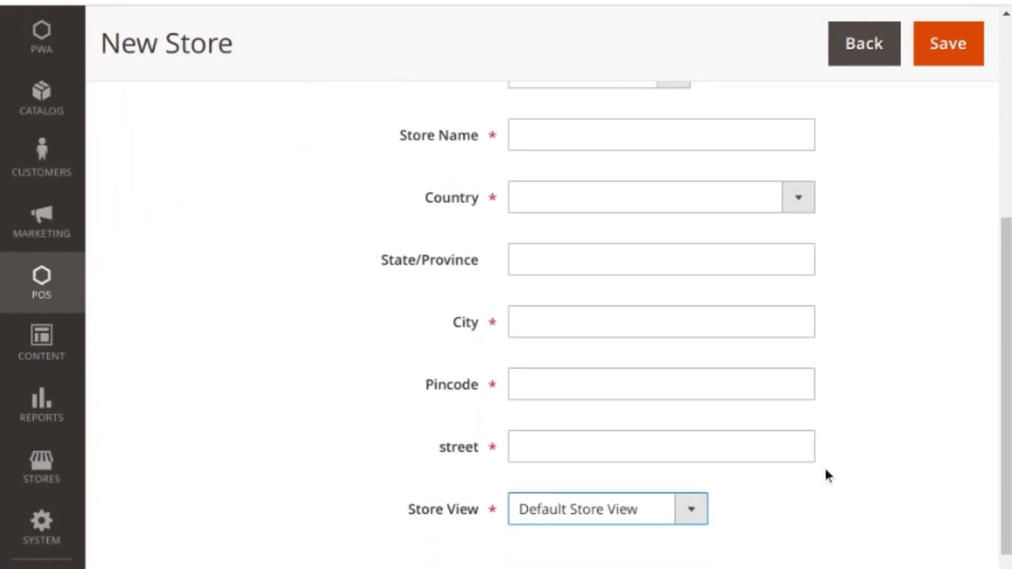
scroll(881, 447, up, 4)
scroll(901, 366, down, 1)
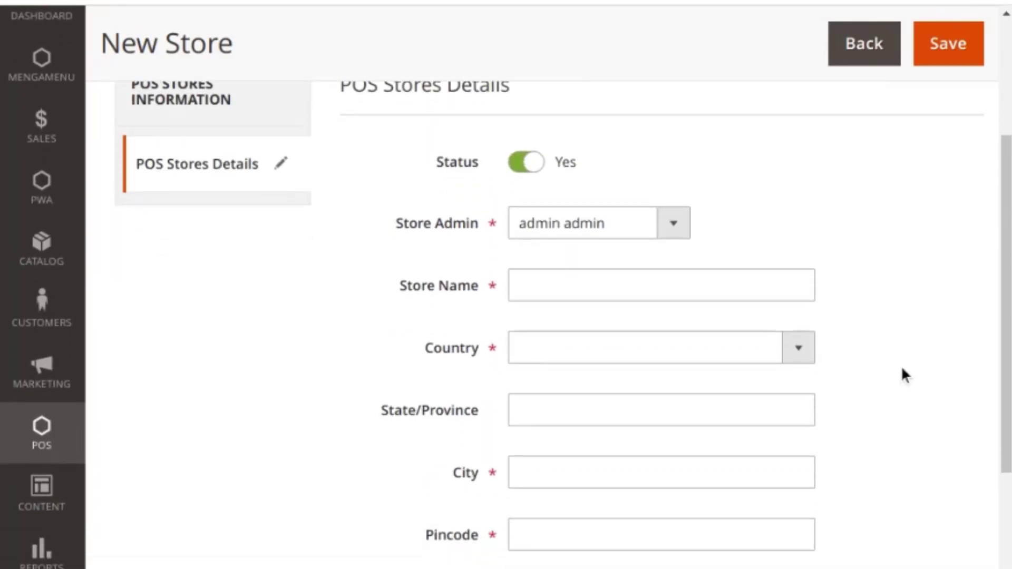
scroll(901, 373, down, 1)
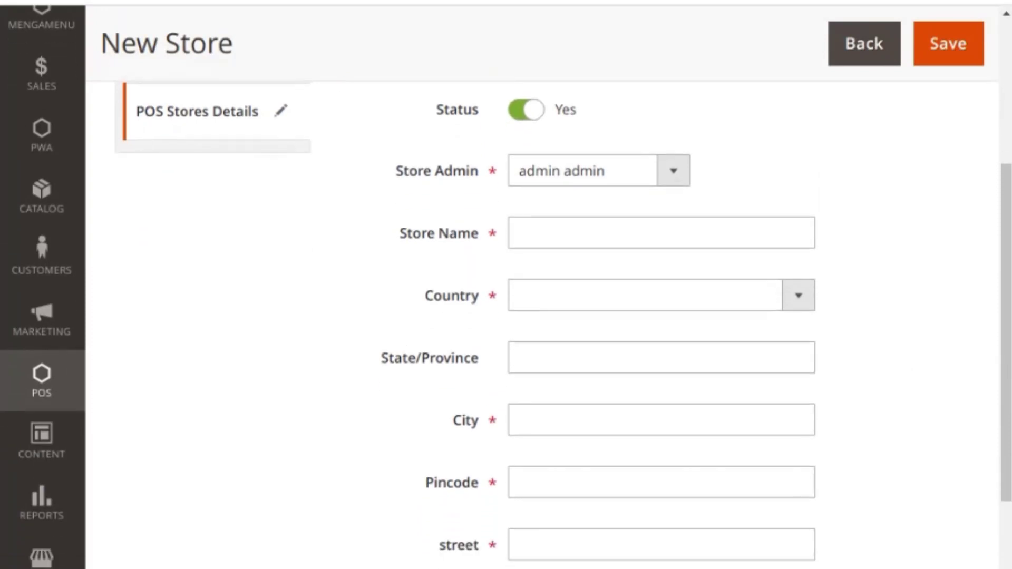
scroll(903, 377, up, 3)
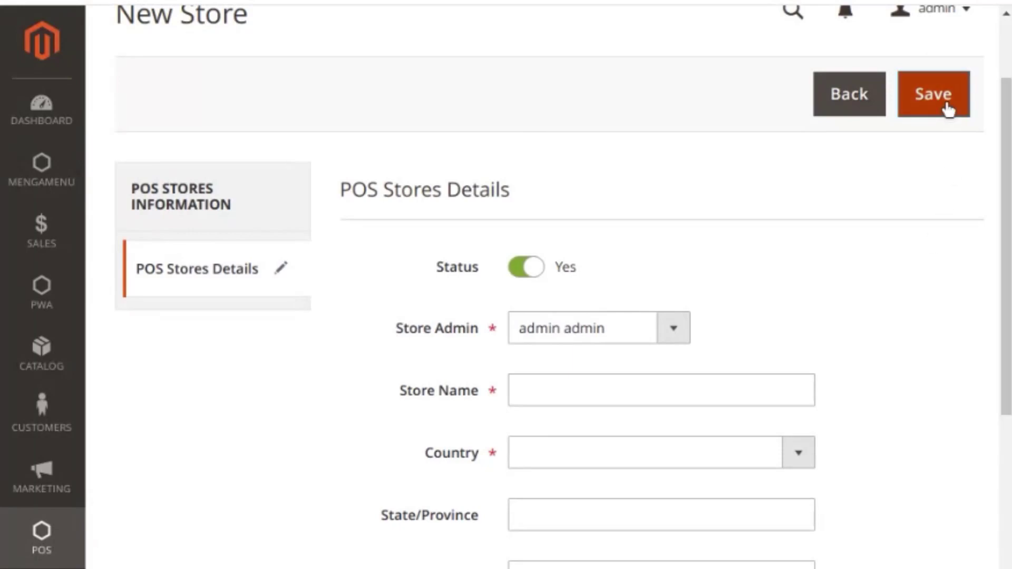
Step: Leave the New Store form unsaved and open the Lucknow store for editing
click(847, 95)
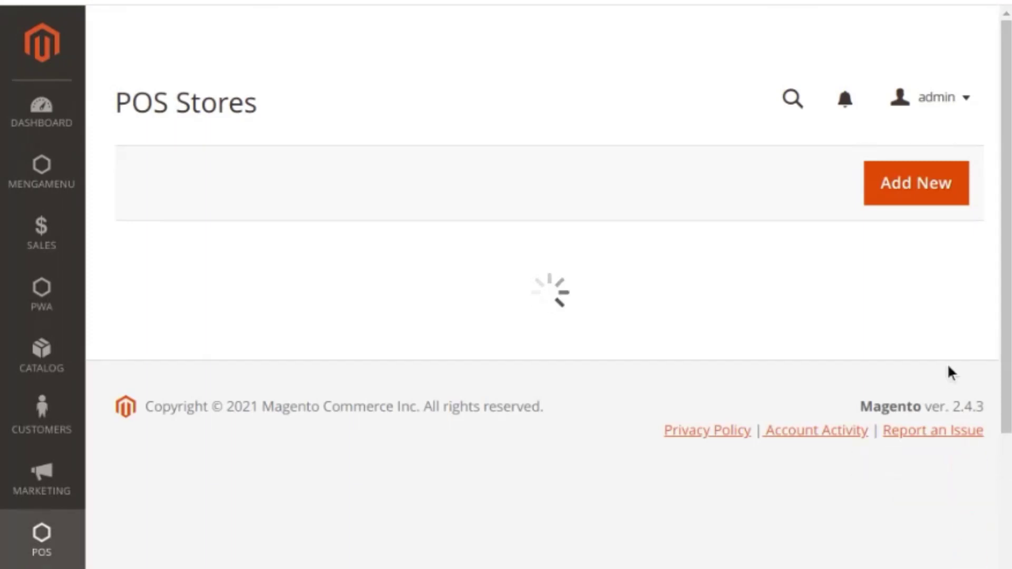
scroll(959, 416, down, 1)
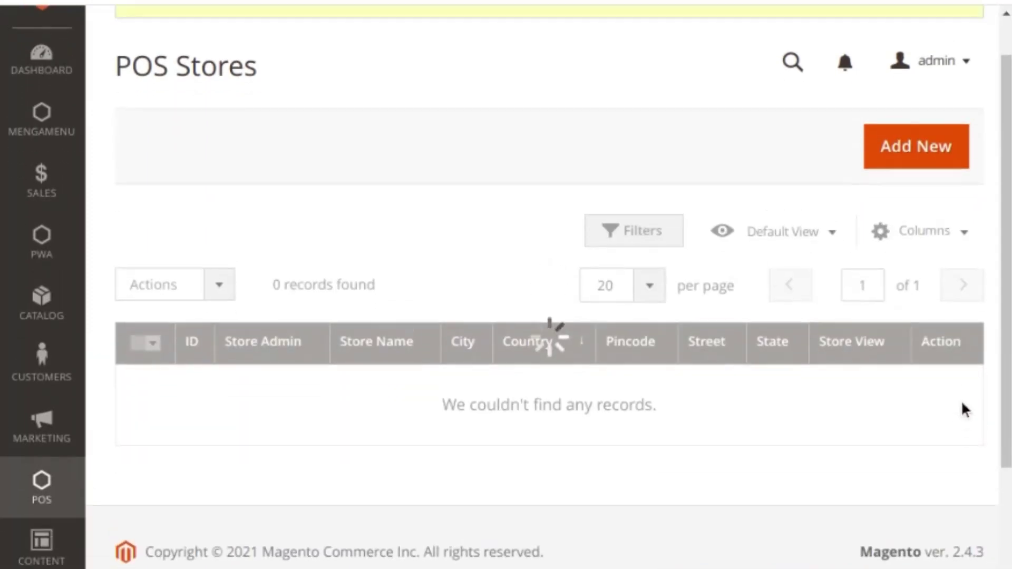
click(953, 431)
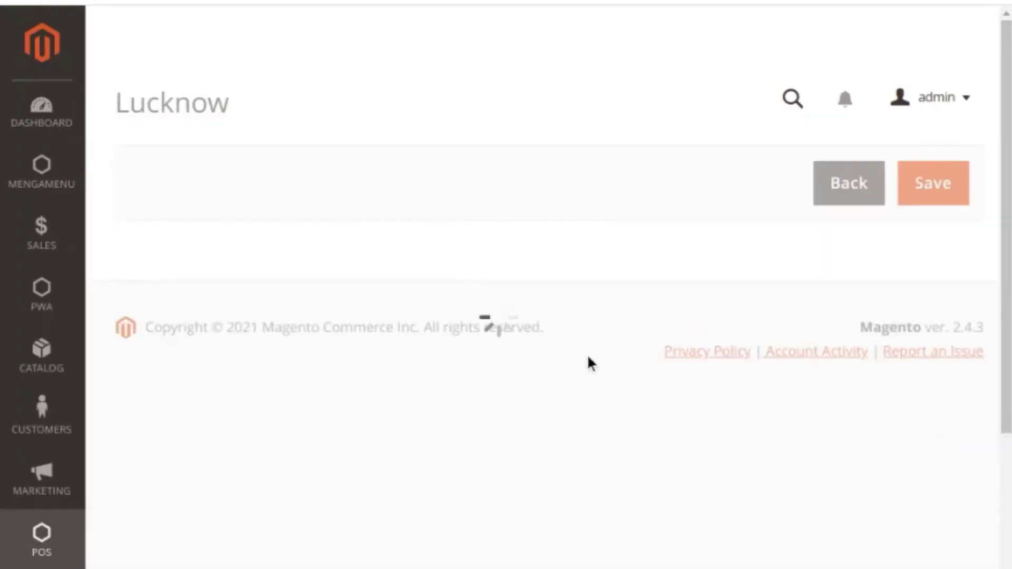
Step: Scroll the Lucknow store details, then go to POS > Manage Agent
scroll(601, 326, down, 4)
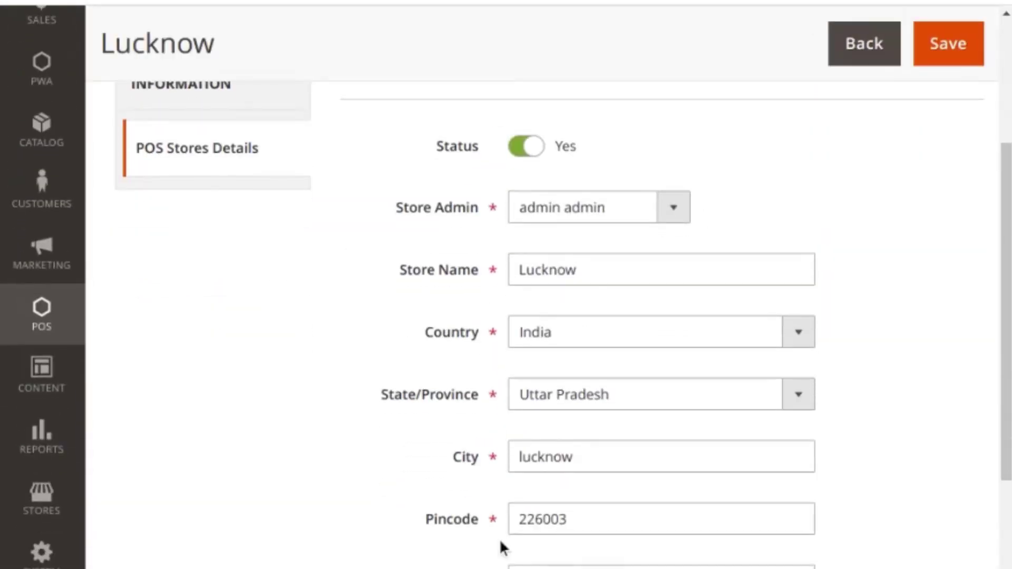
scroll(499, 539, down, 3)
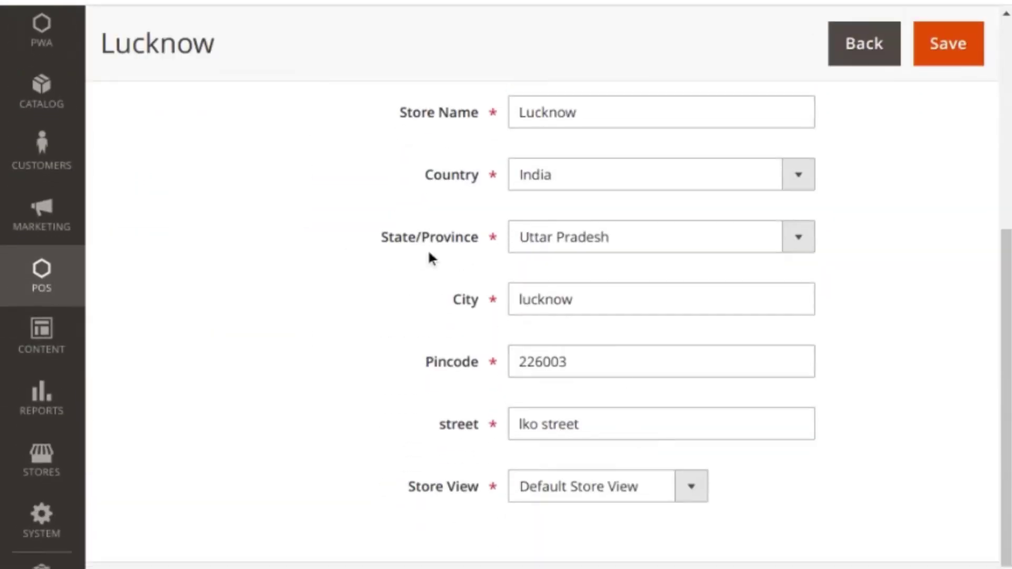
click(64, 284)
scroll(247, 322, up, 7)
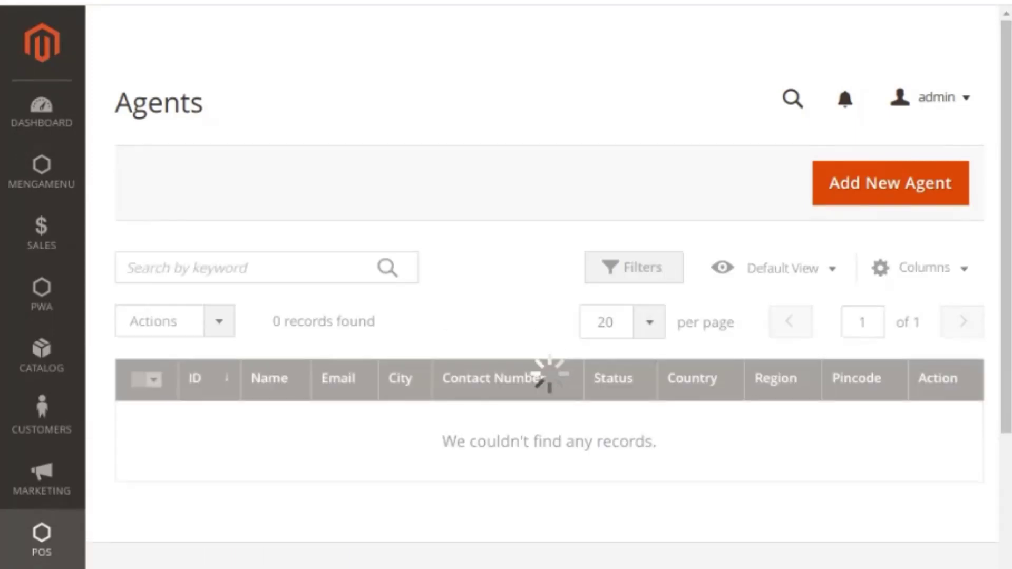
scroll(559, 352, down, 2)
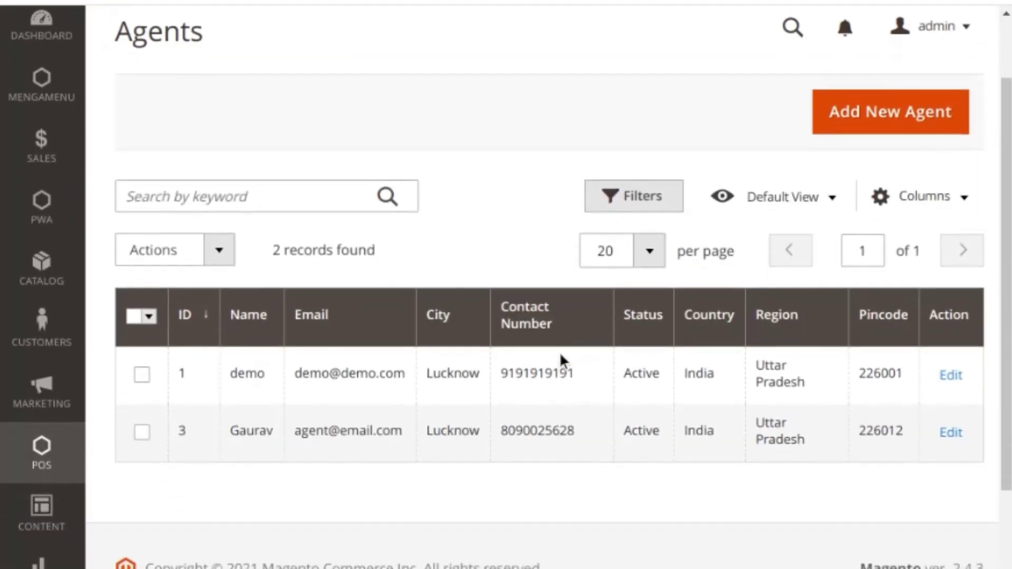
scroll(896, 305, up, 2)
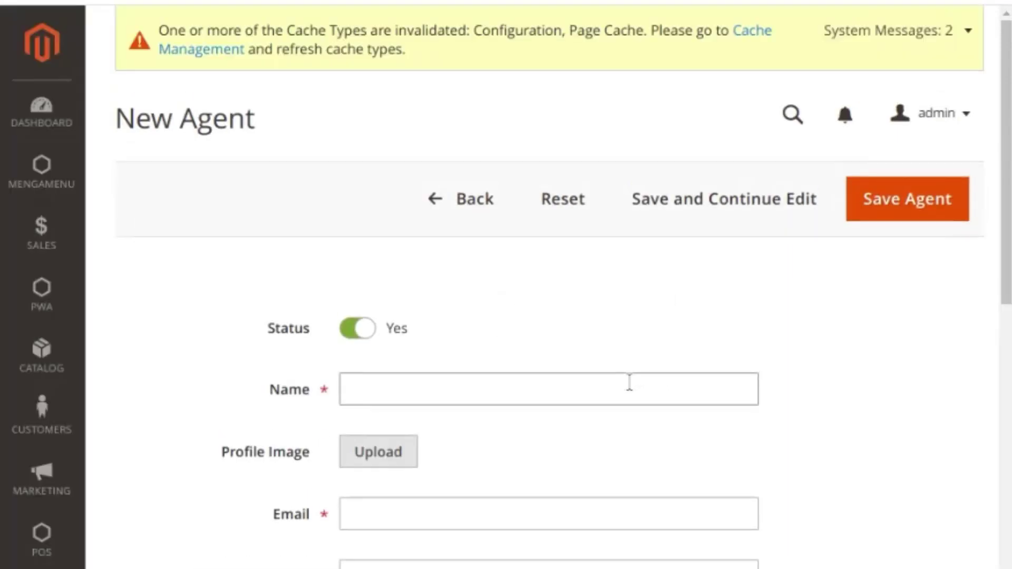
click(371, 333)
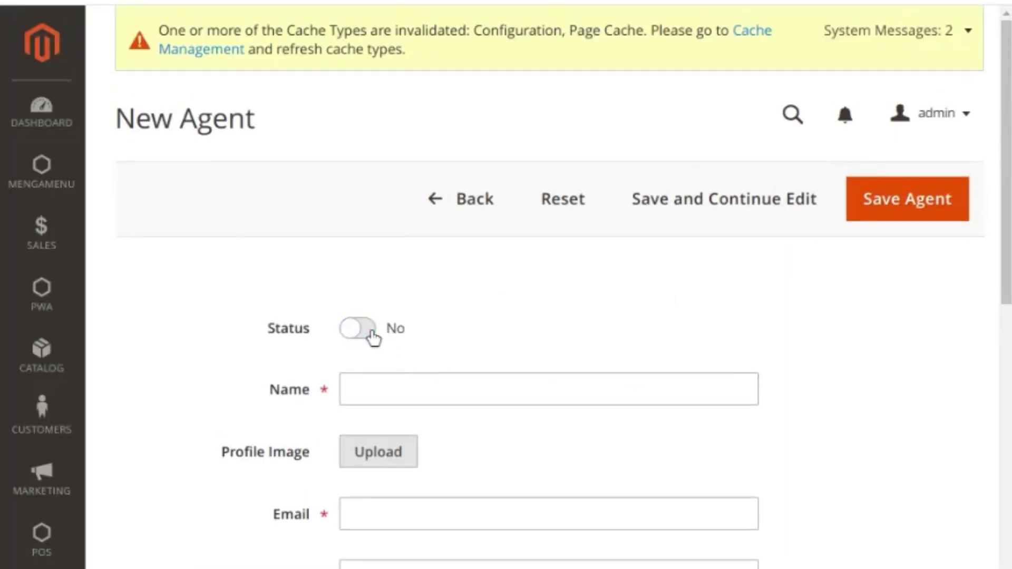
click(369, 329)
scroll(453, 338, down, 1)
click(403, 333)
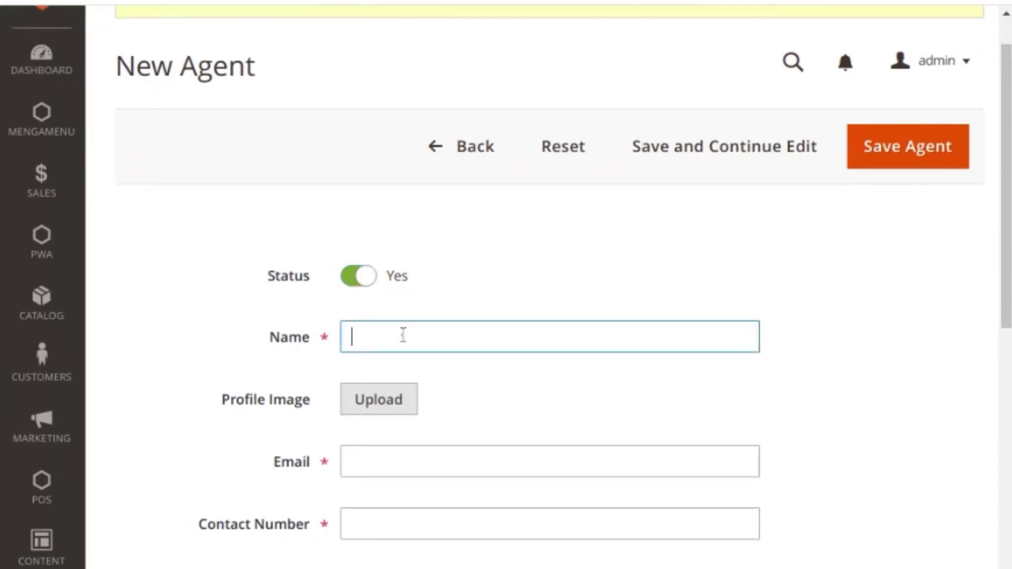
scroll(406, 337, down, 2)
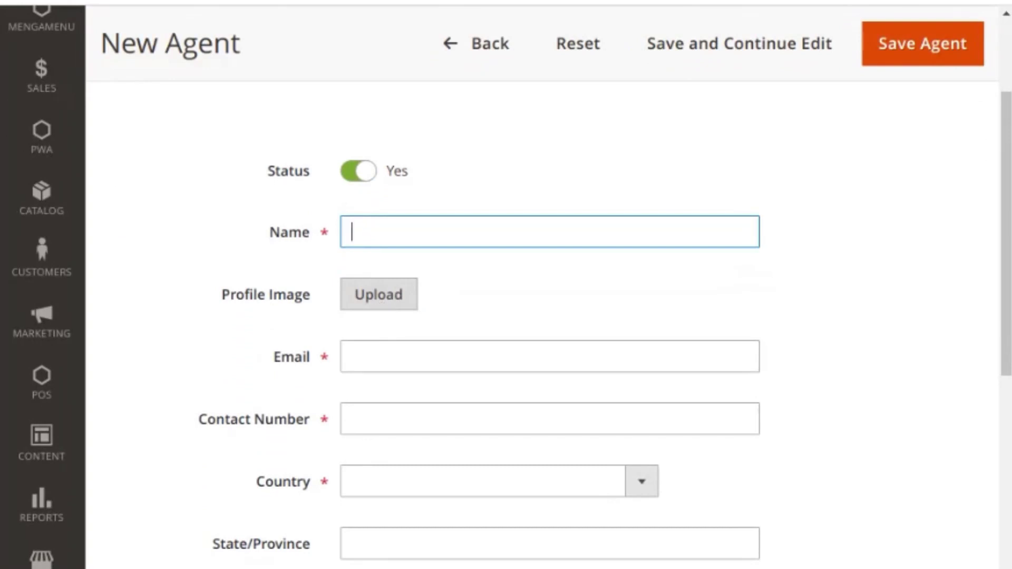
scroll(416, 317, down, 2)
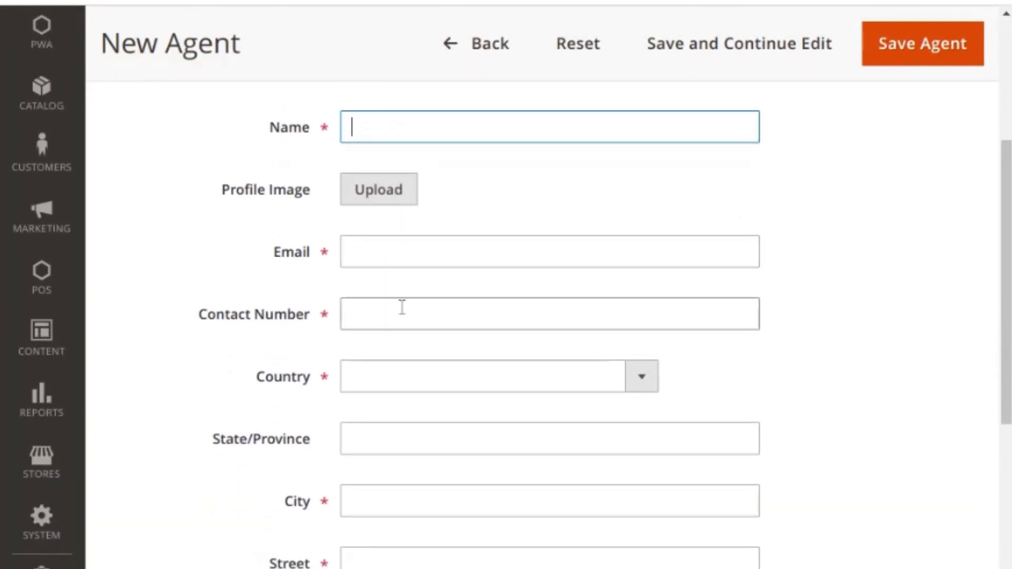
click(391, 262)
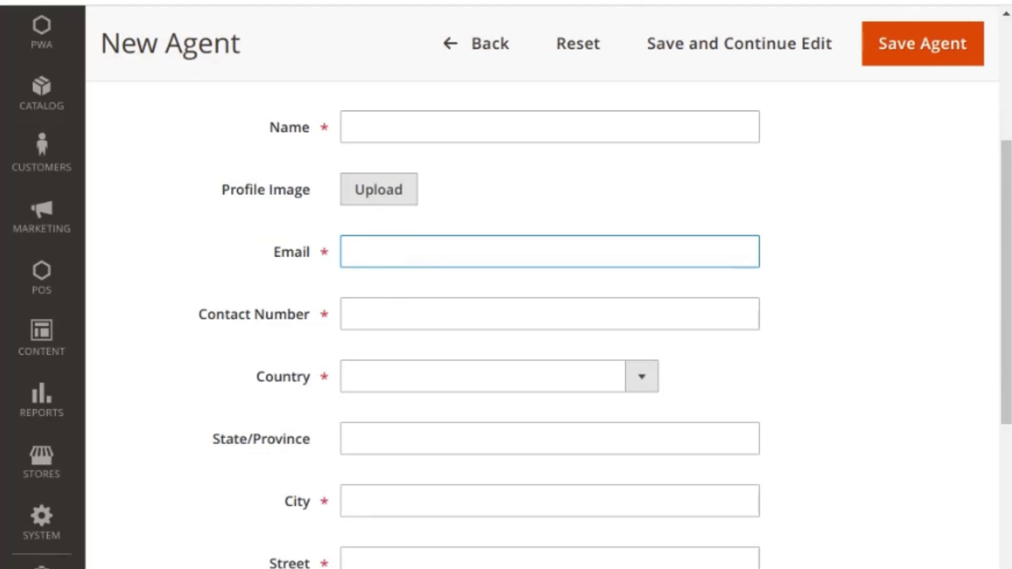
scroll(403, 255, up, 2)
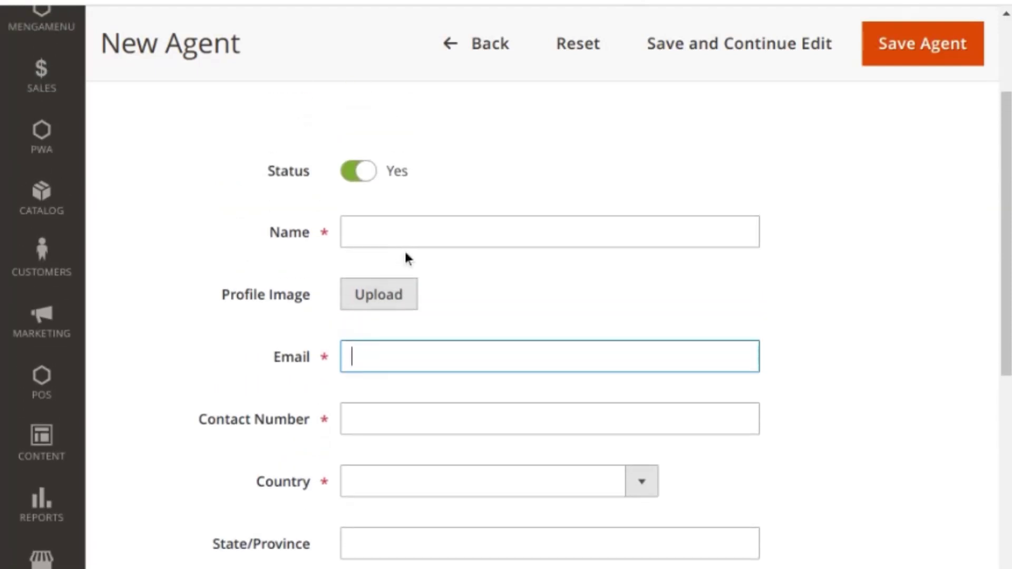
scroll(448, 295, down, 1)
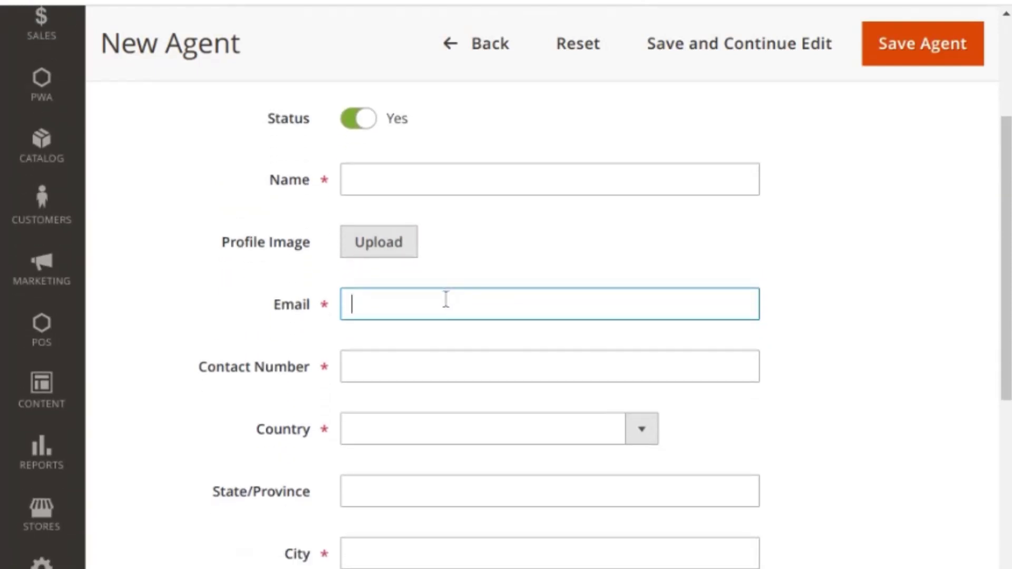
click(375, 369)
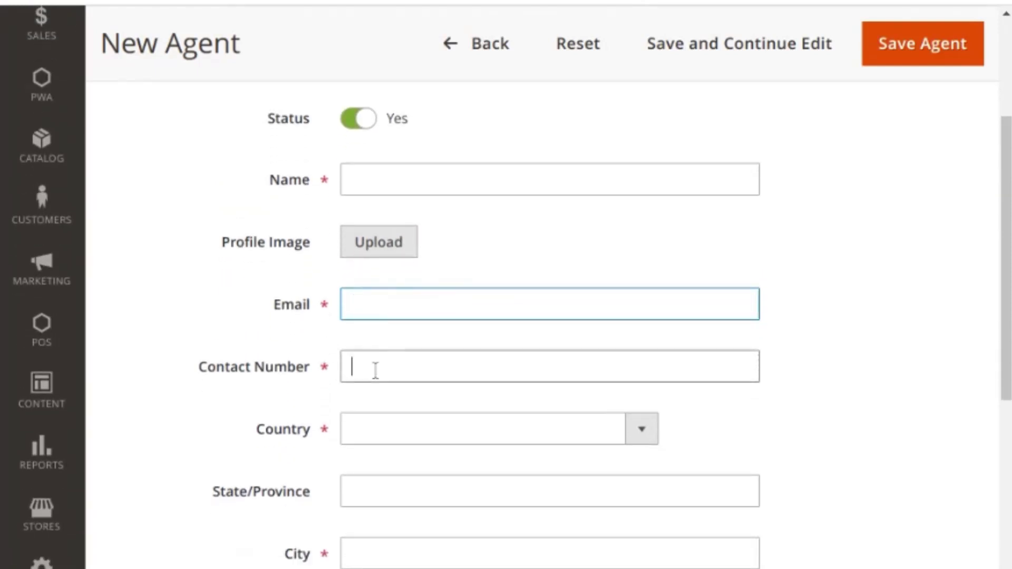
click(354, 433)
click(345, 483)
scroll(371, 500, down, 2)
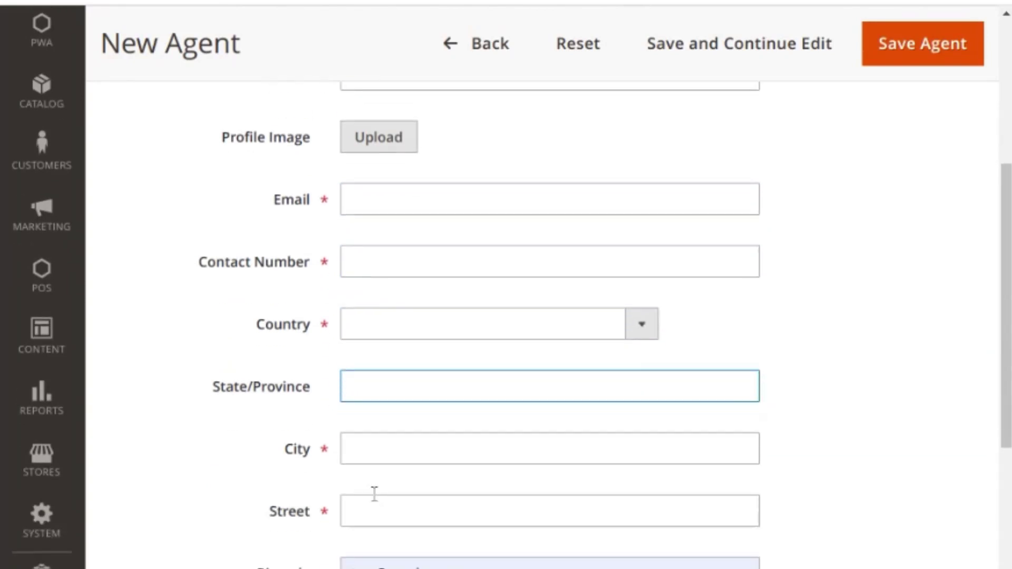
click(373, 462)
scroll(374, 473, down, 2)
click(379, 409)
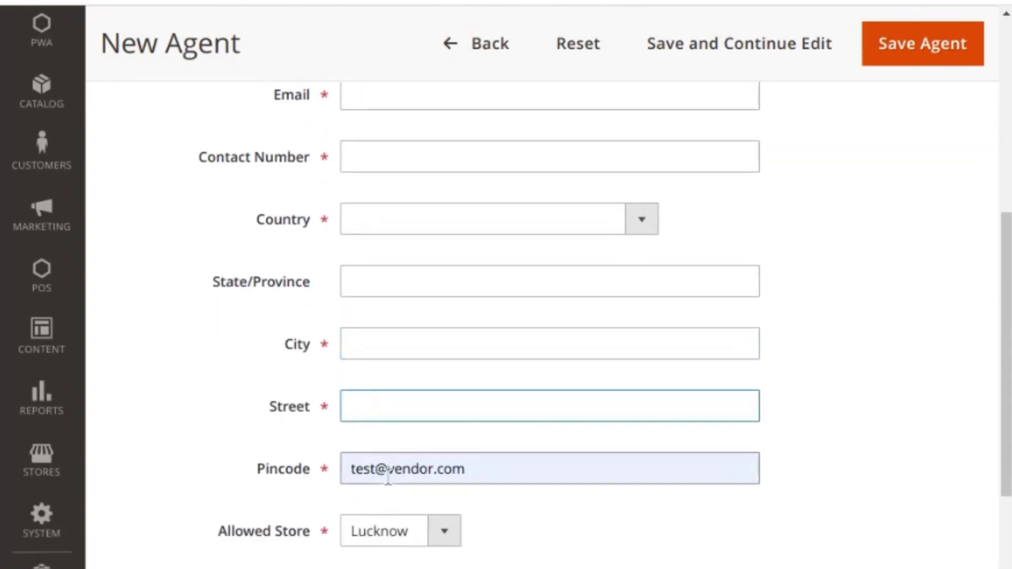
scroll(388, 476, down, 2)
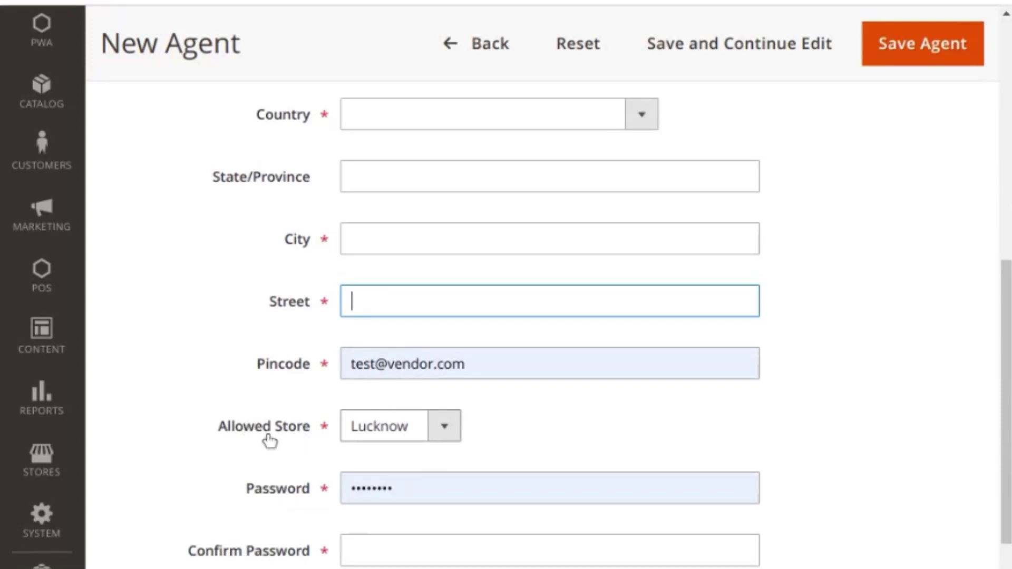
click(384, 439)
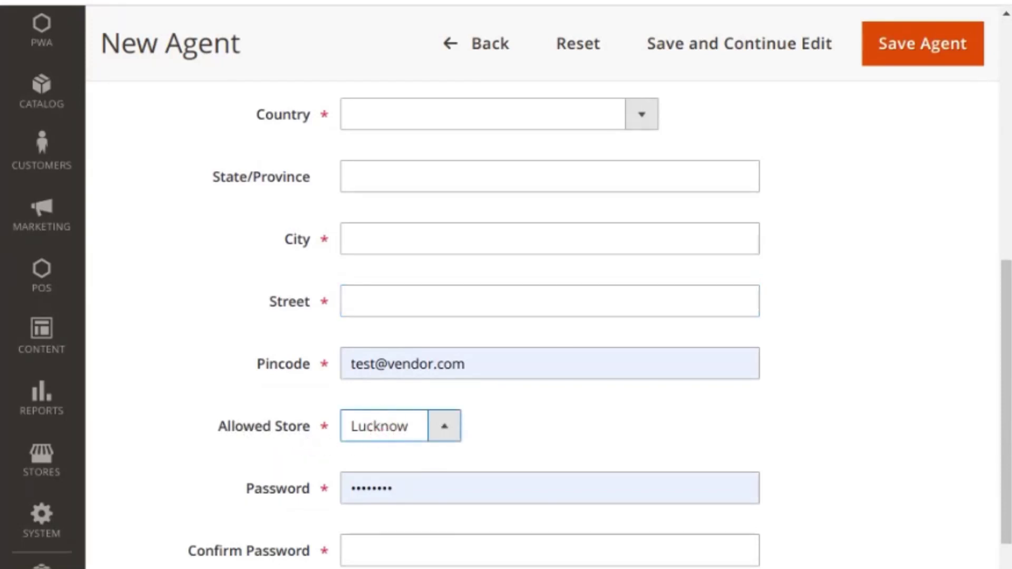
click(398, 428)
scroll(506, 508, up, 3)
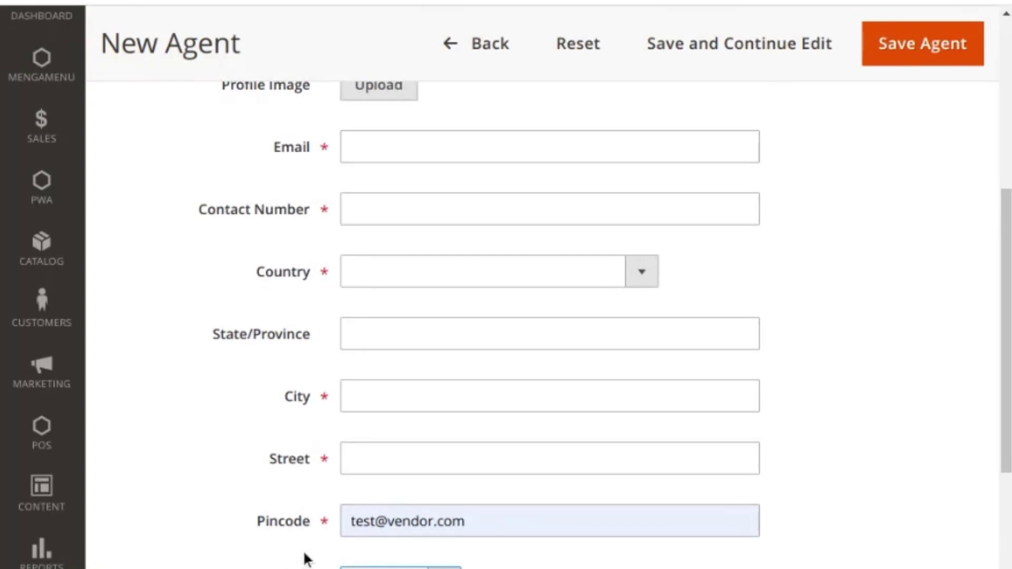
scroll(348, 550, up, 7)
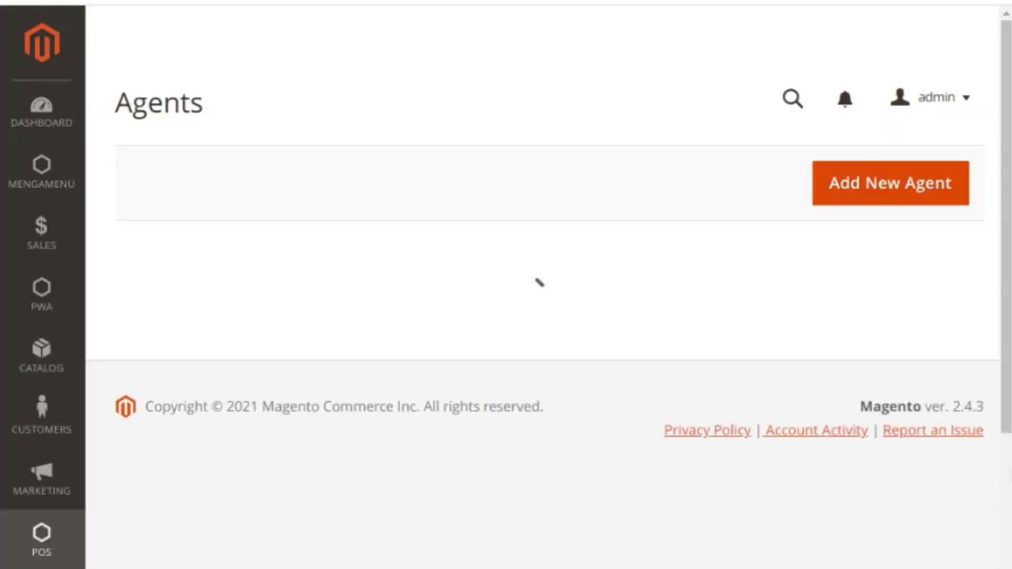
Step: View the POS Orders, Product and CreditMemos reports from the POS menu
scroll(861, 449, down, 4)
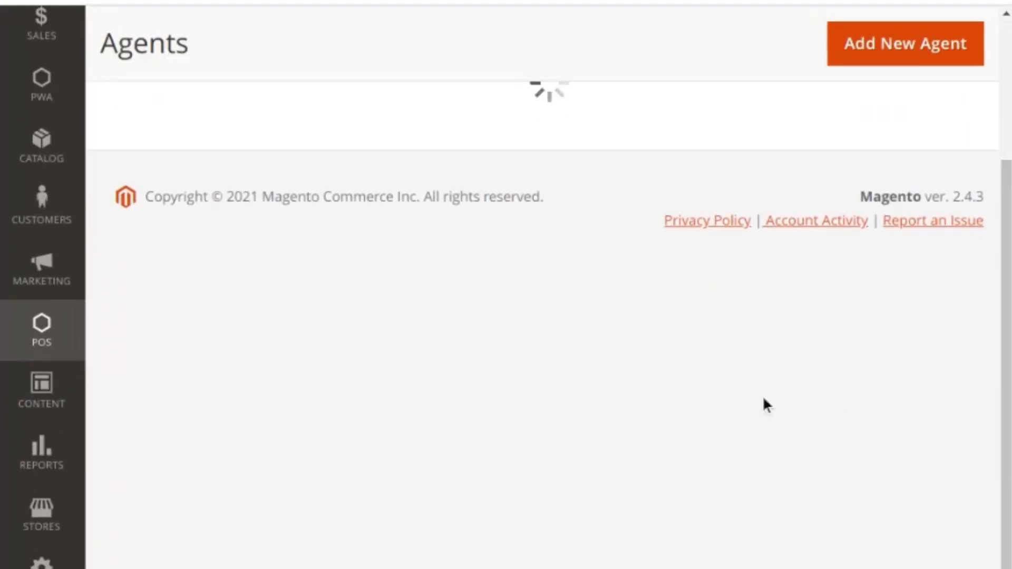
click(66, 401)
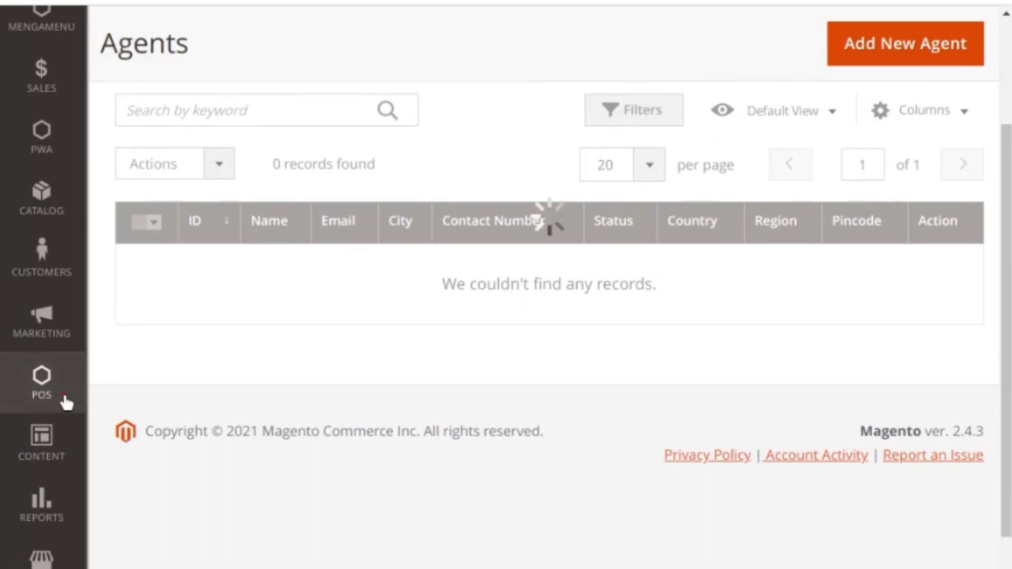
click(163, 200)
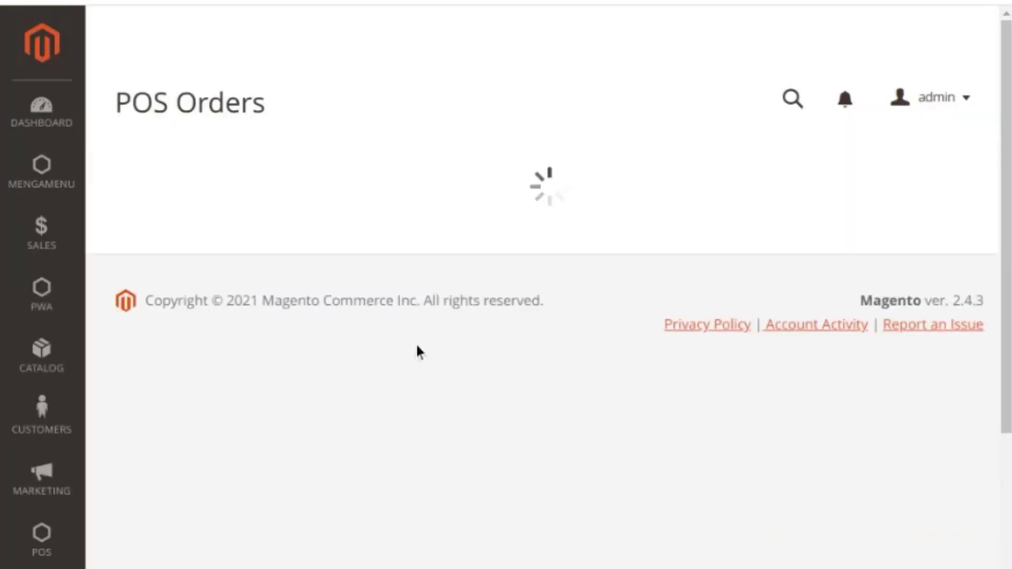
click(53, 542)
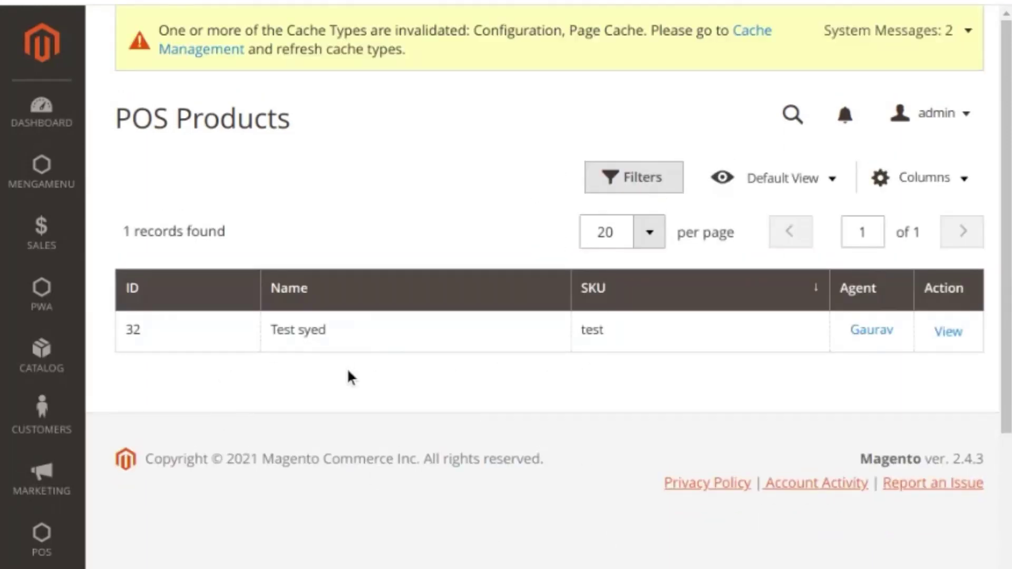
click(71, 537)
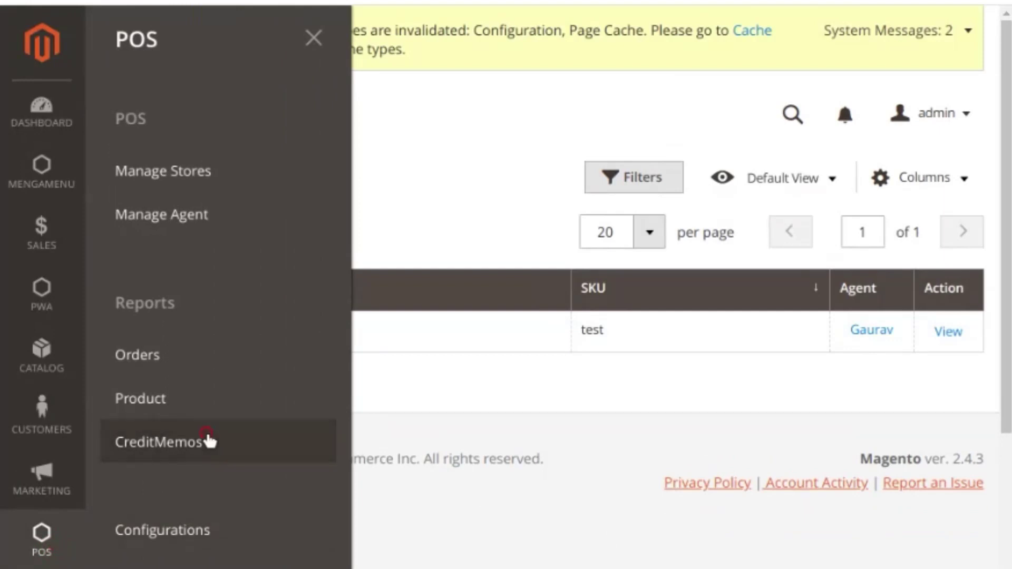
click(206, 436)
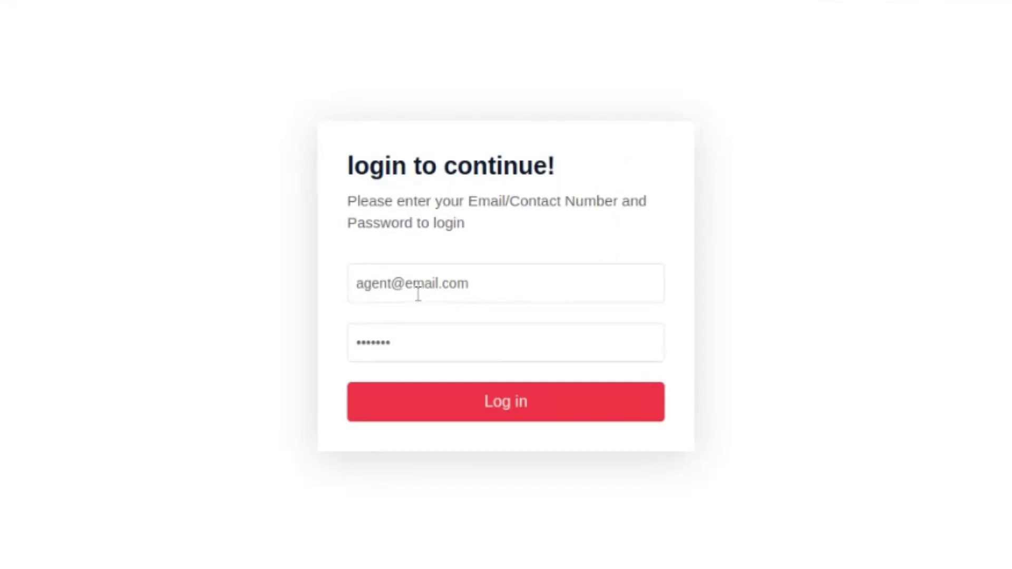
click(416, 344)
click(455, 412)
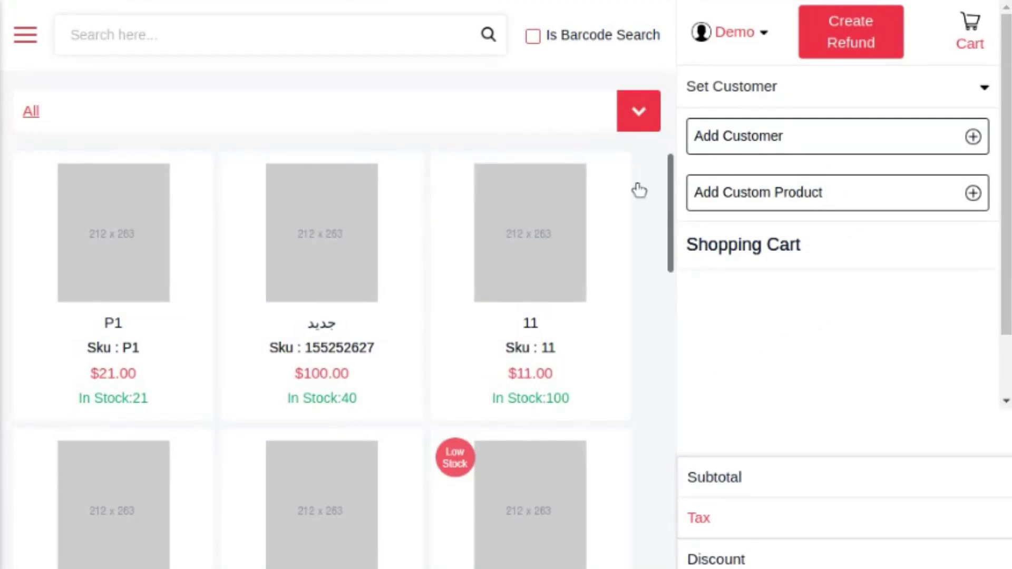
click(799, 101)
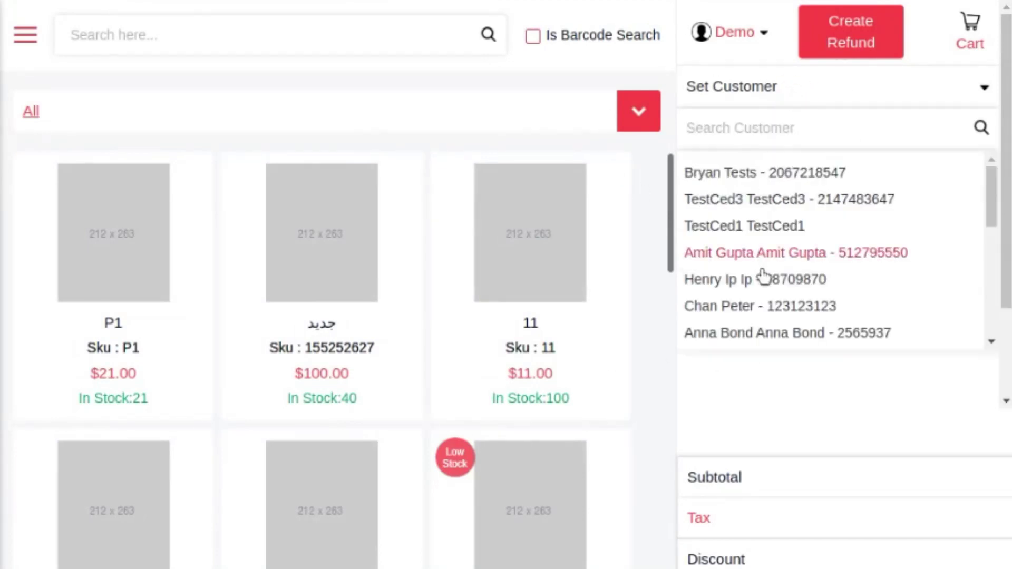
click(889, 431)
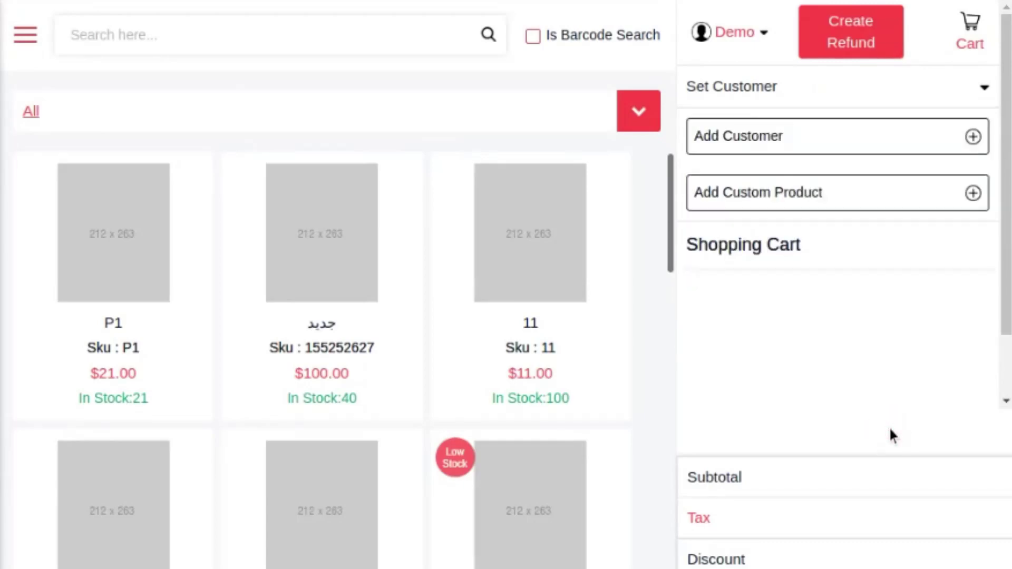
click(792, 149)
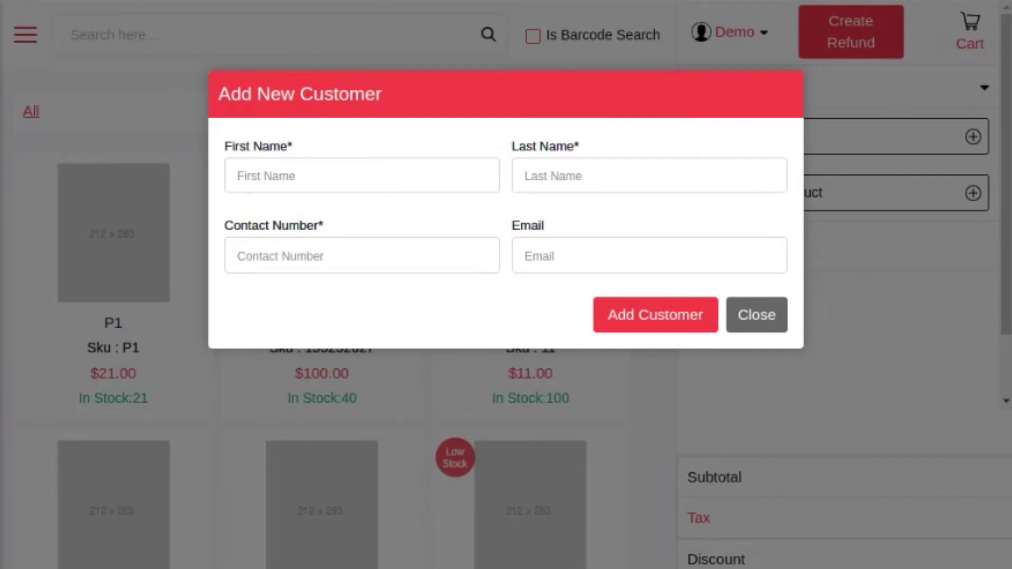
click(393, 184)
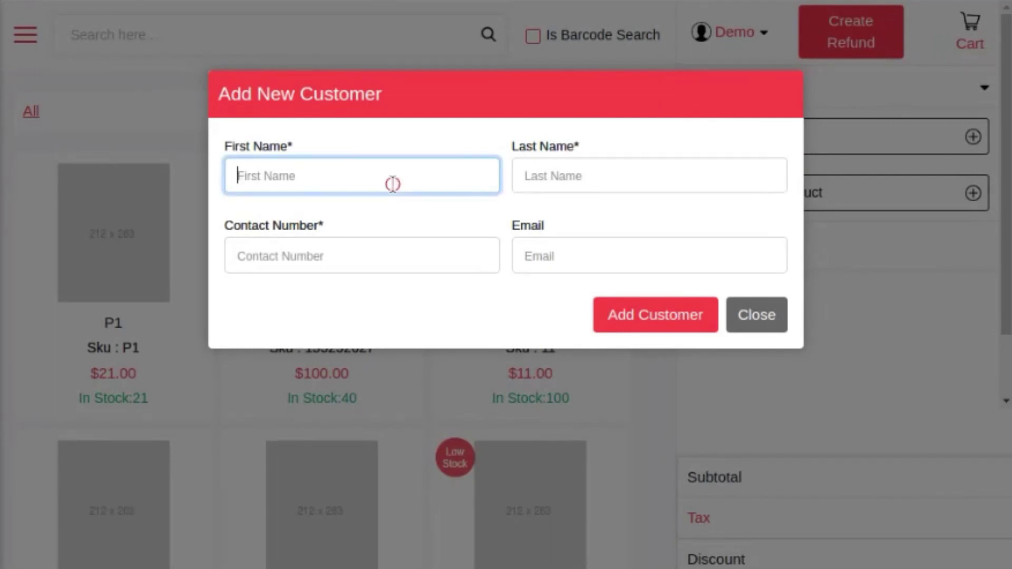
click(518, 173)
click(401, 242)
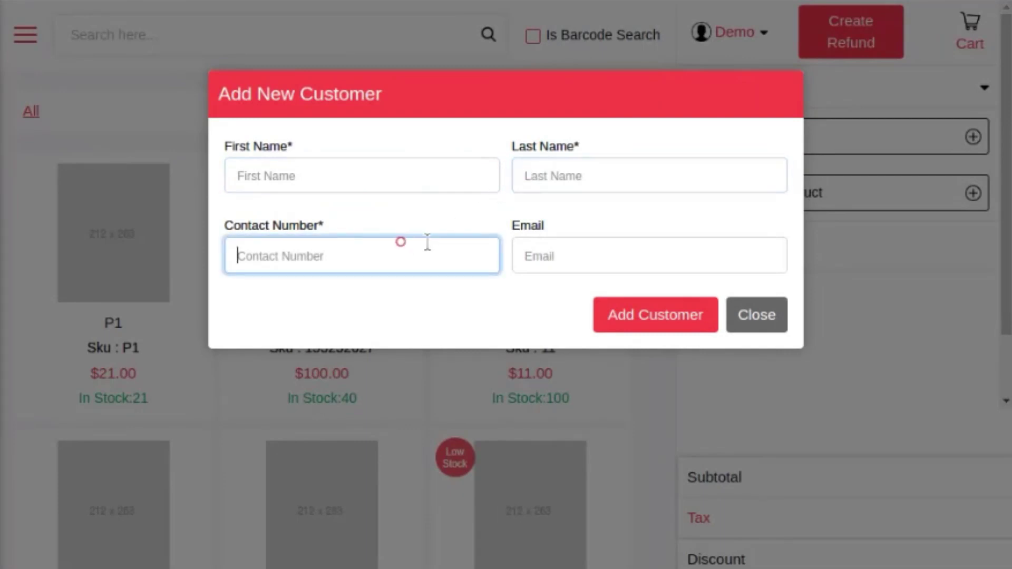
click(756, 316)
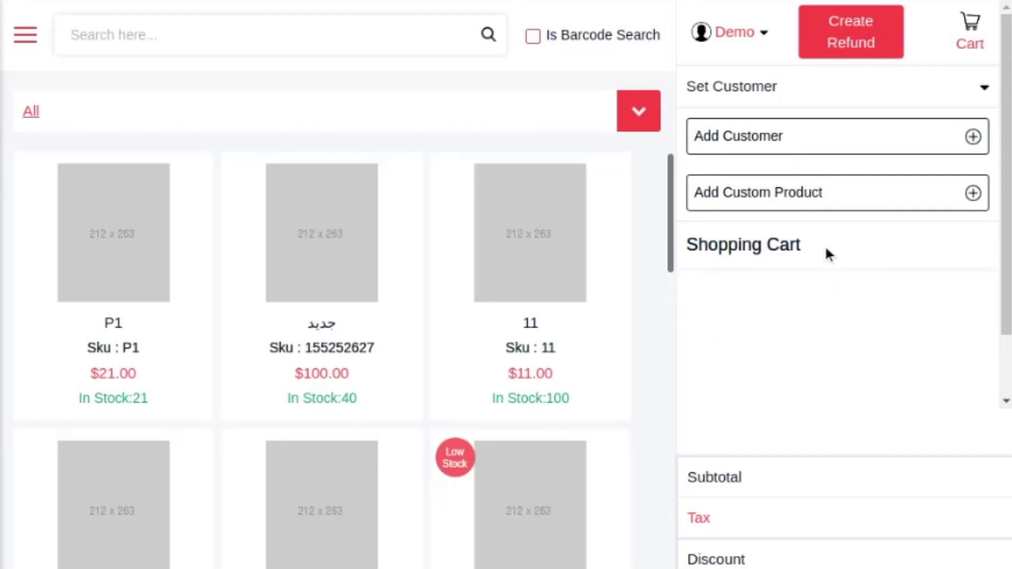
Step: Set the sale's customer to the first existing customer in the Set Customer list
click(745, 101)
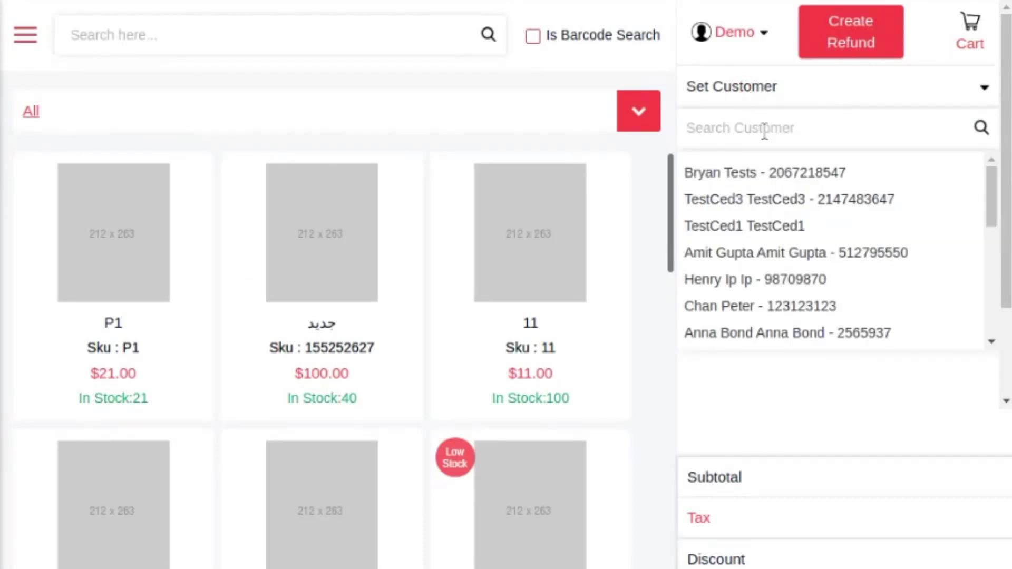
click(759, 173)
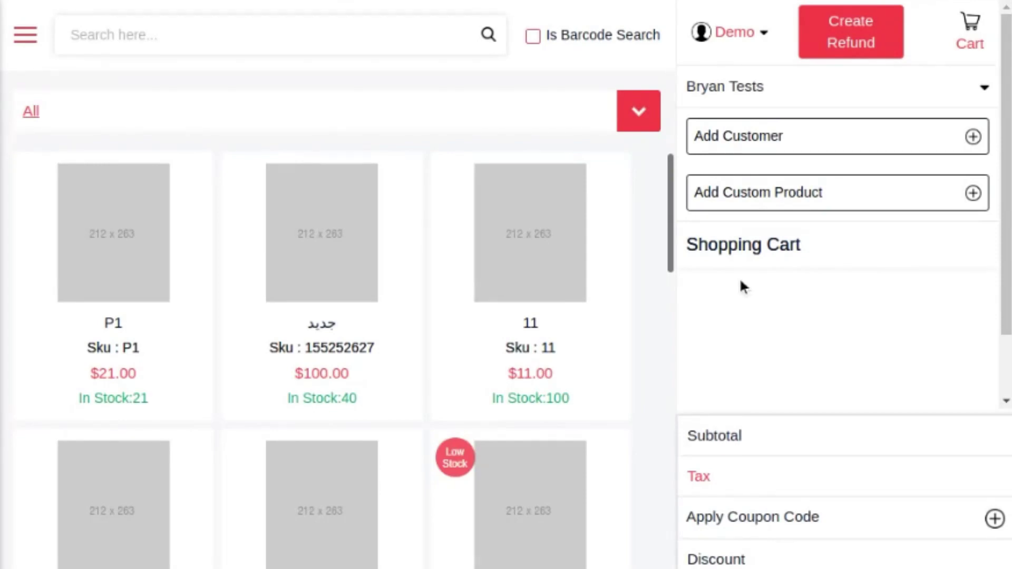
Step: Turn on Is Barcode Search so product lookups match barcodes
click(250, 42)
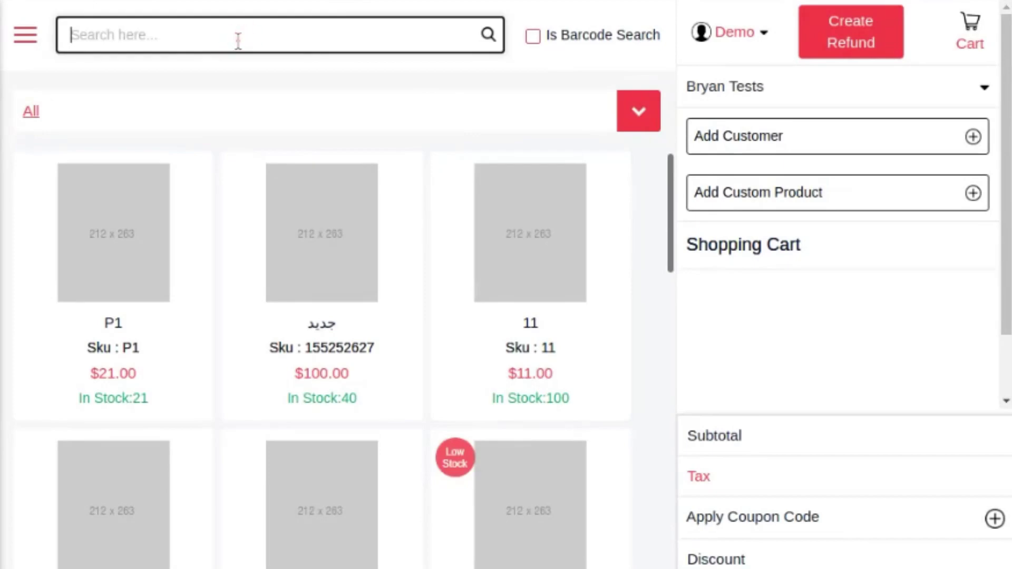
click(538, 38)
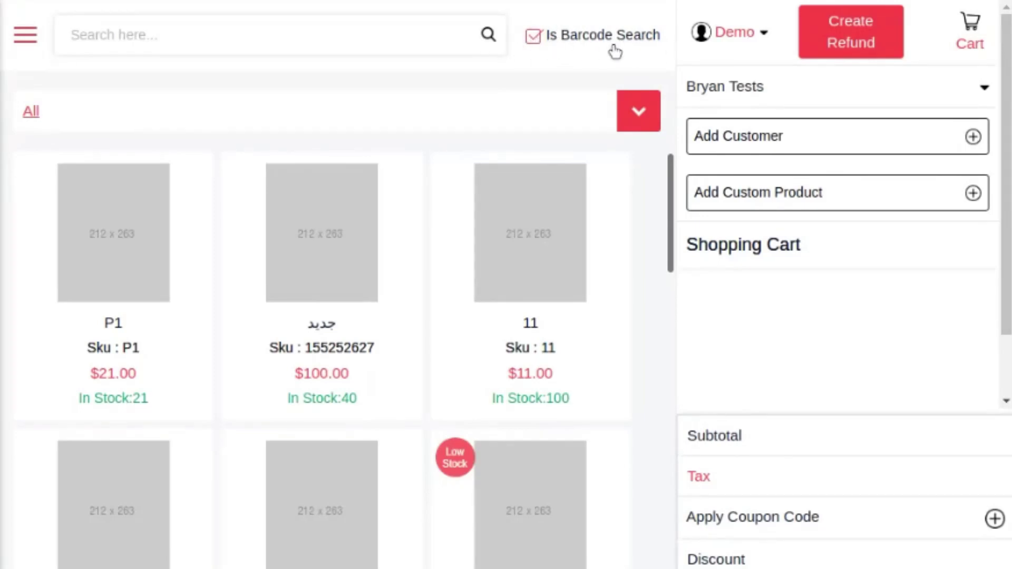
scroll(369, 295, down, 6)
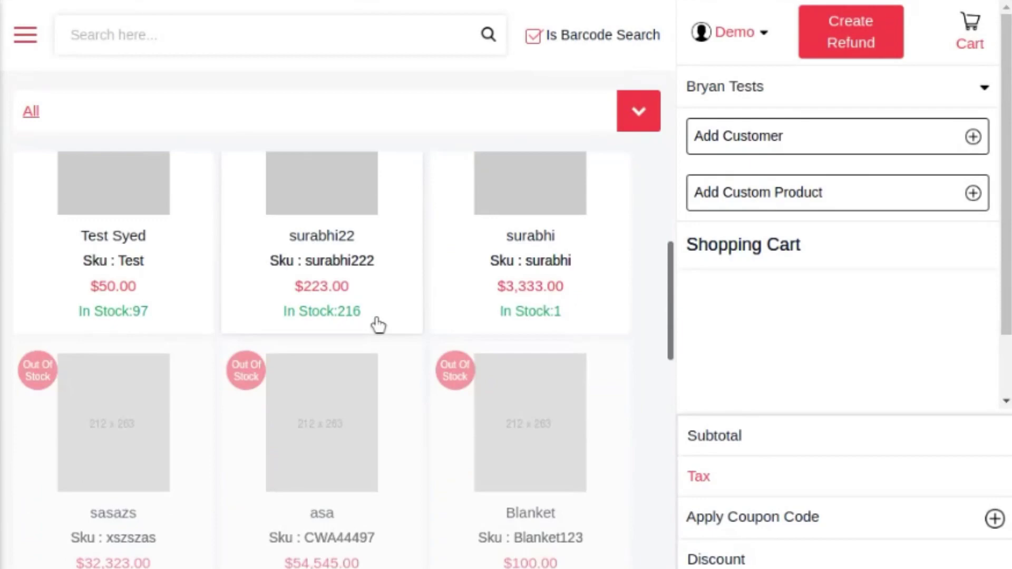
scroll(379, 323, up, 4)
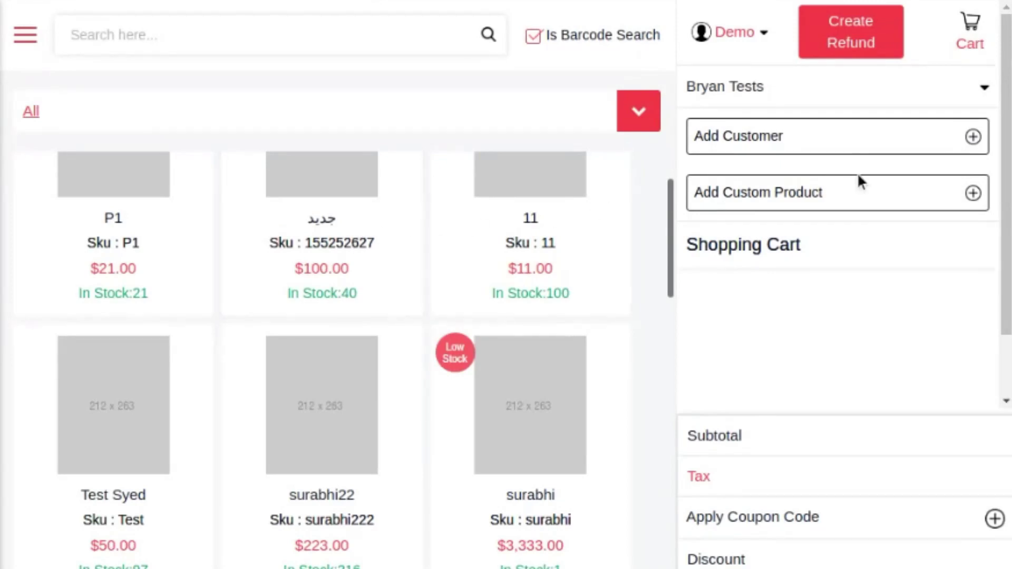
click(796, 198)
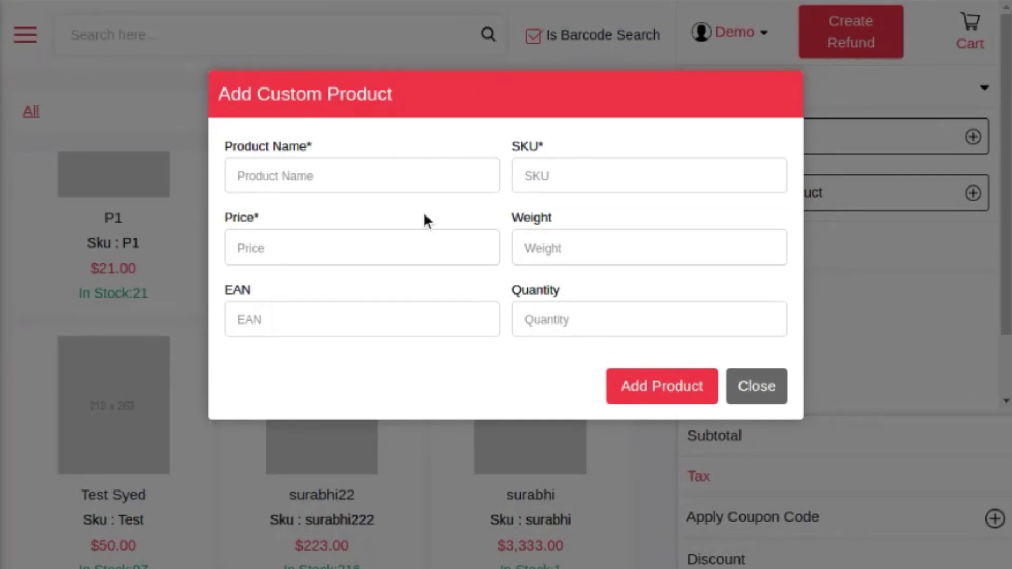
click(315, 168)
click(560, 173)
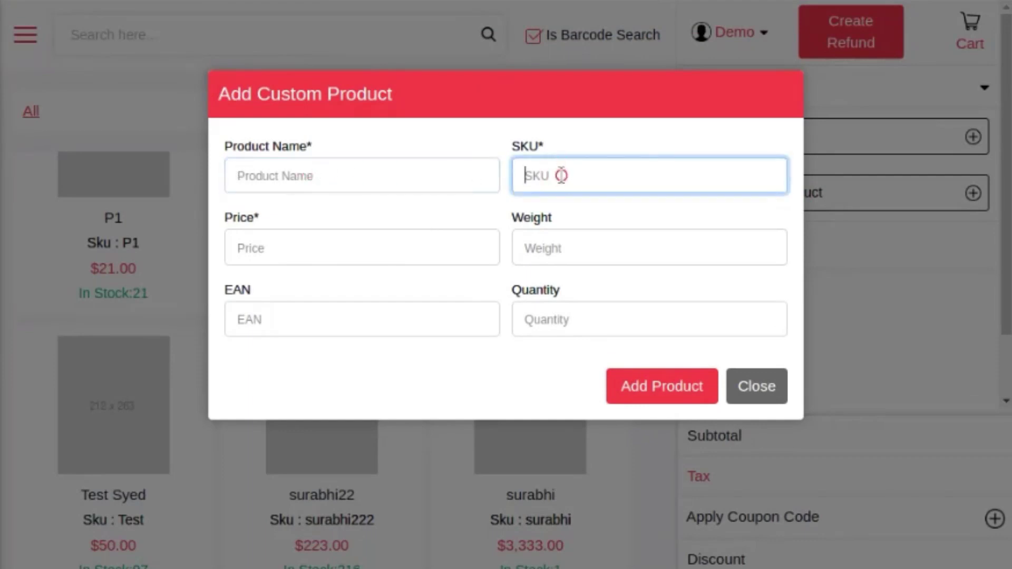
click(382, 251)
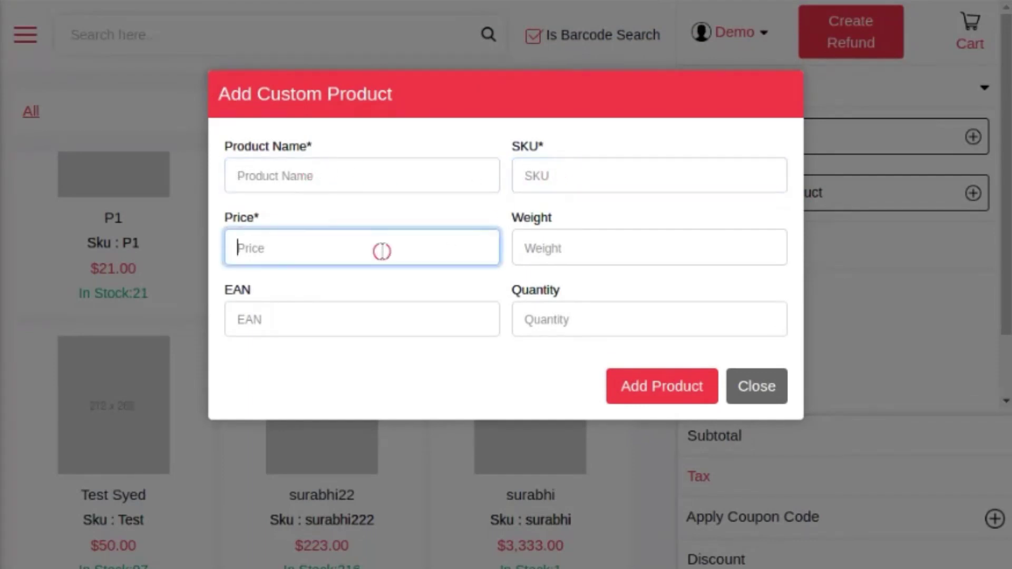
click(570, 259)
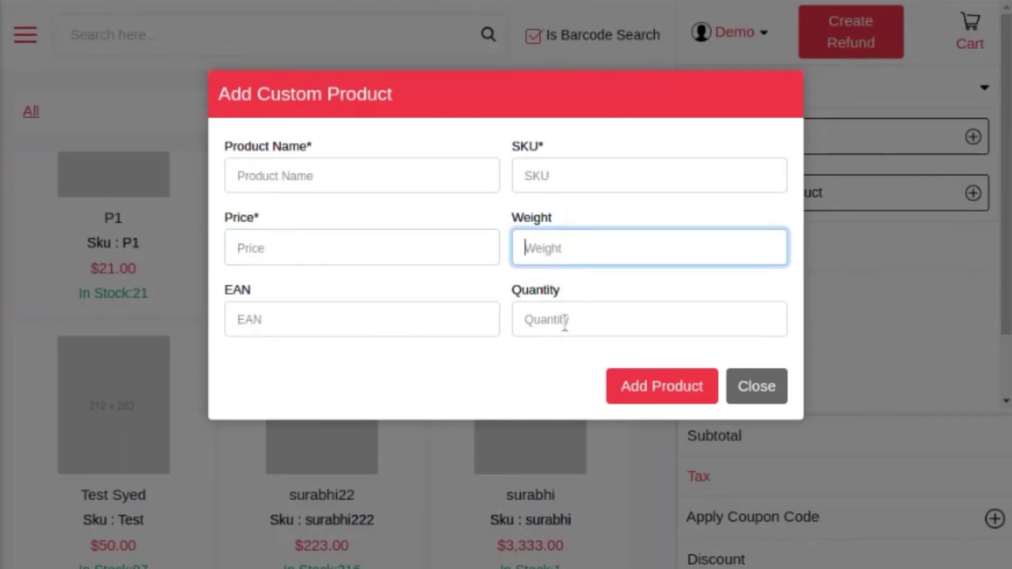
Step: Dismiss the custom product form and add the جديد and 11 products for $111, applying no coupon
click(756, 396)
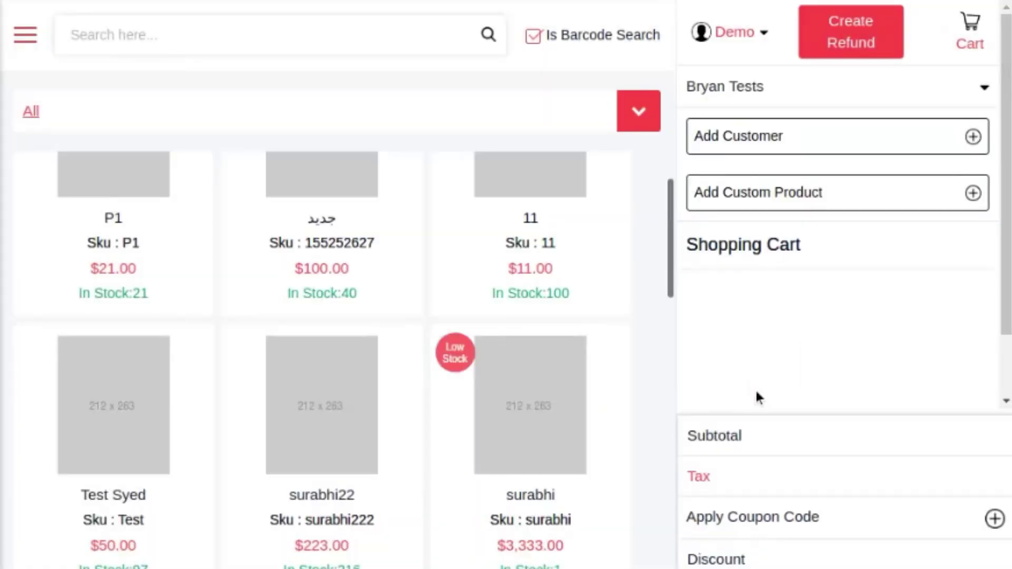
click(332, 256)
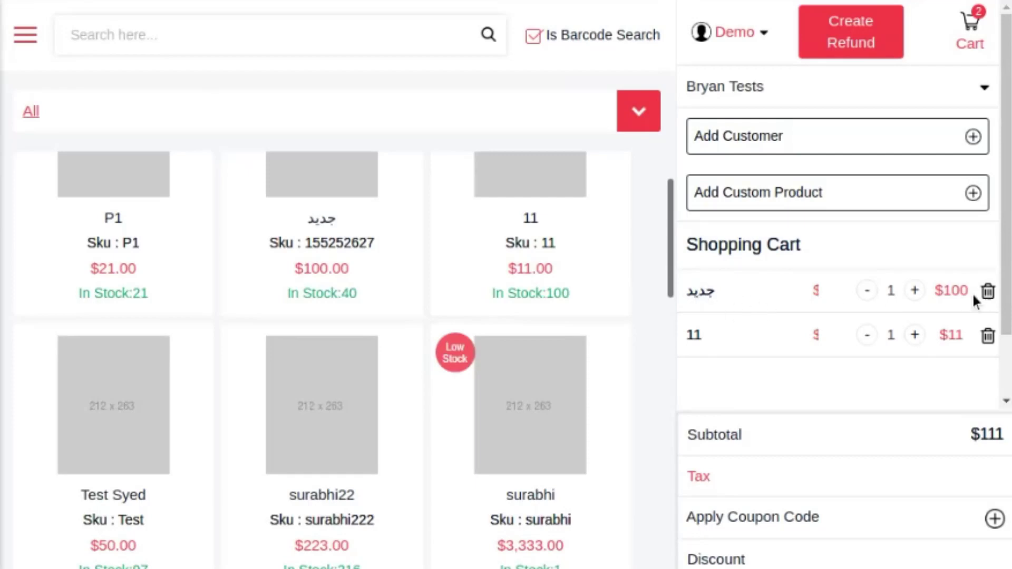
scroll(771, 359, down, 2)
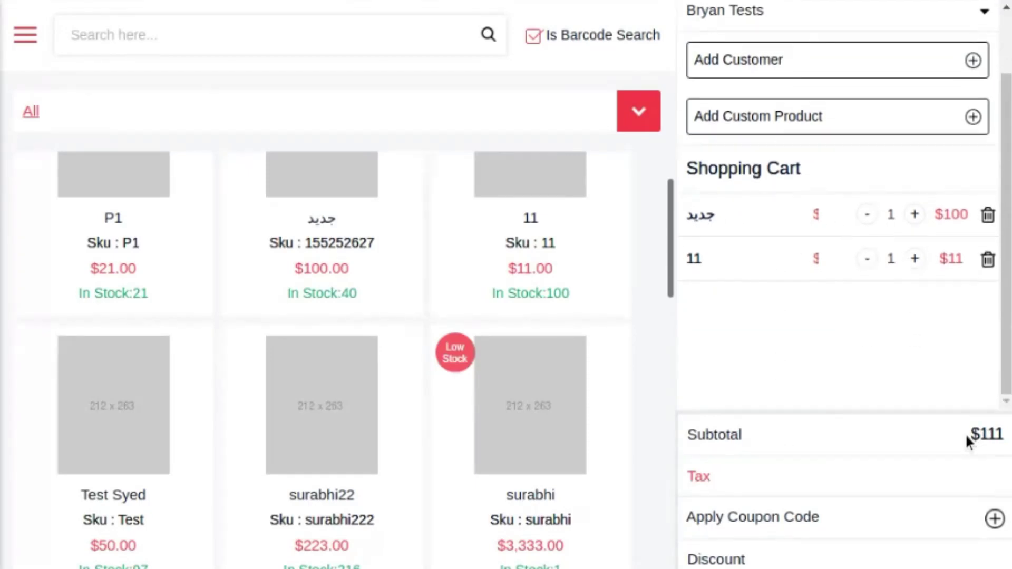
click(993, 519)
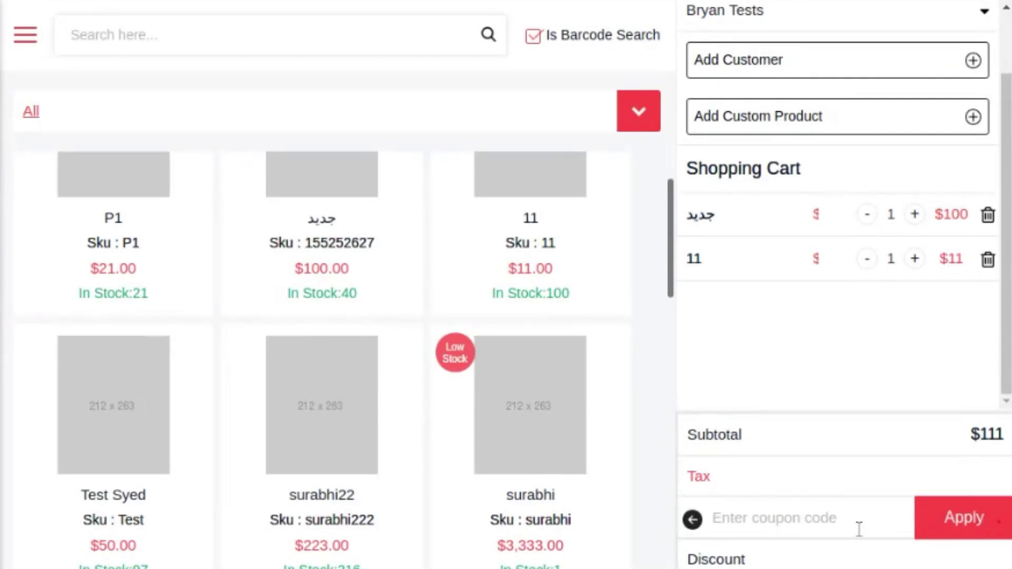
click(692, 520)
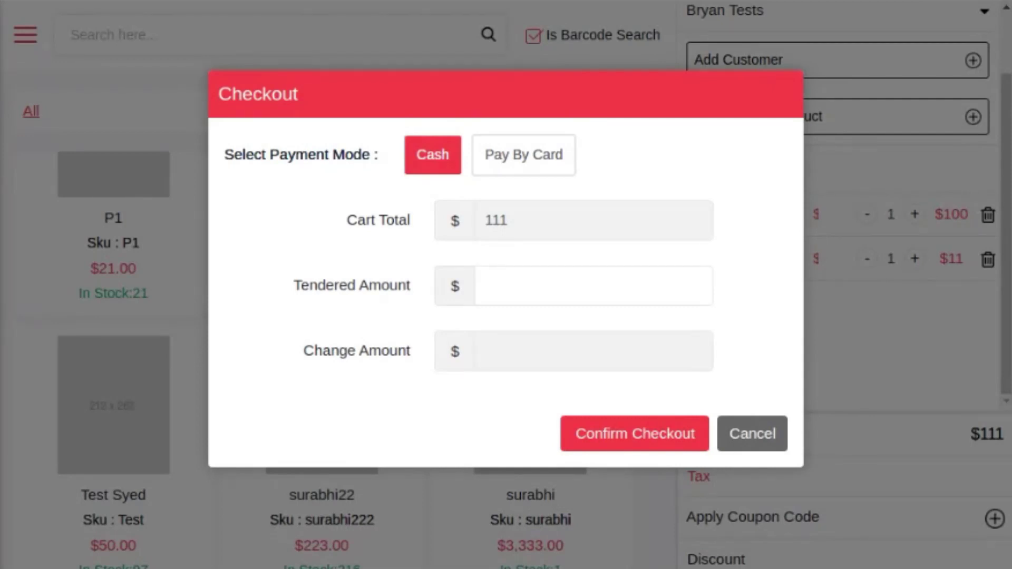
Step: Enter 100 as the tendered amount
click(553, 293)
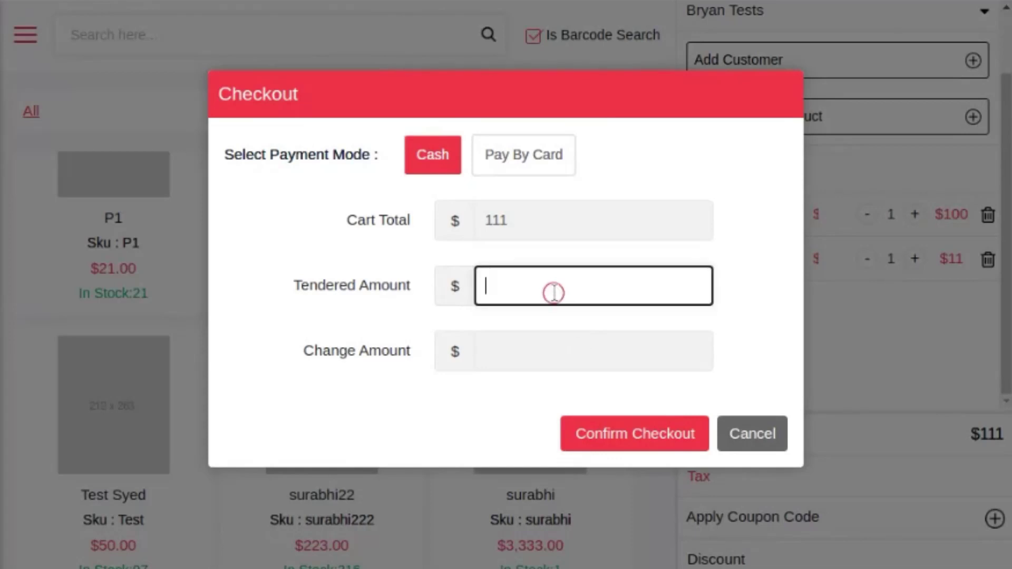
text(100)
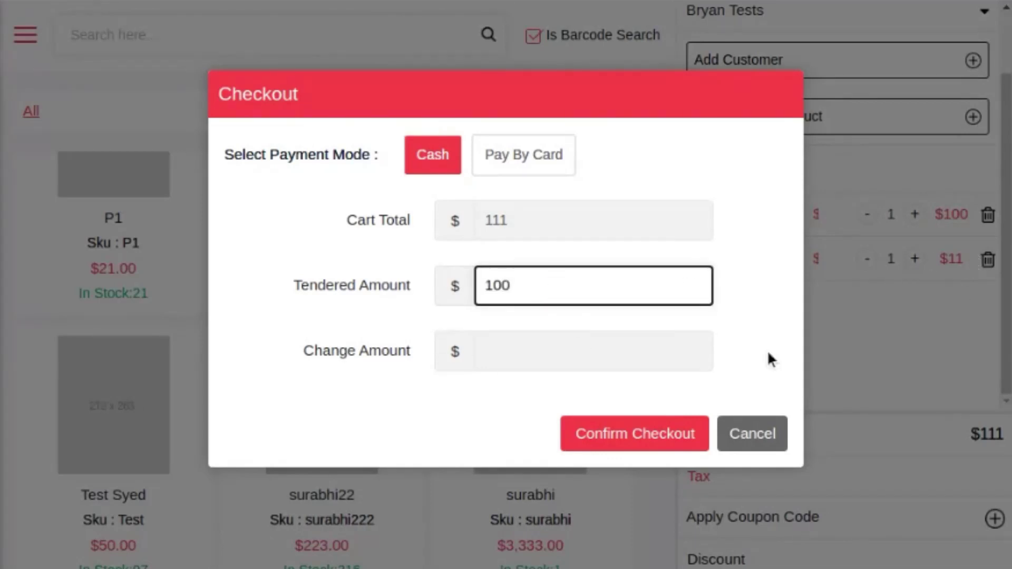
click(753, 365)
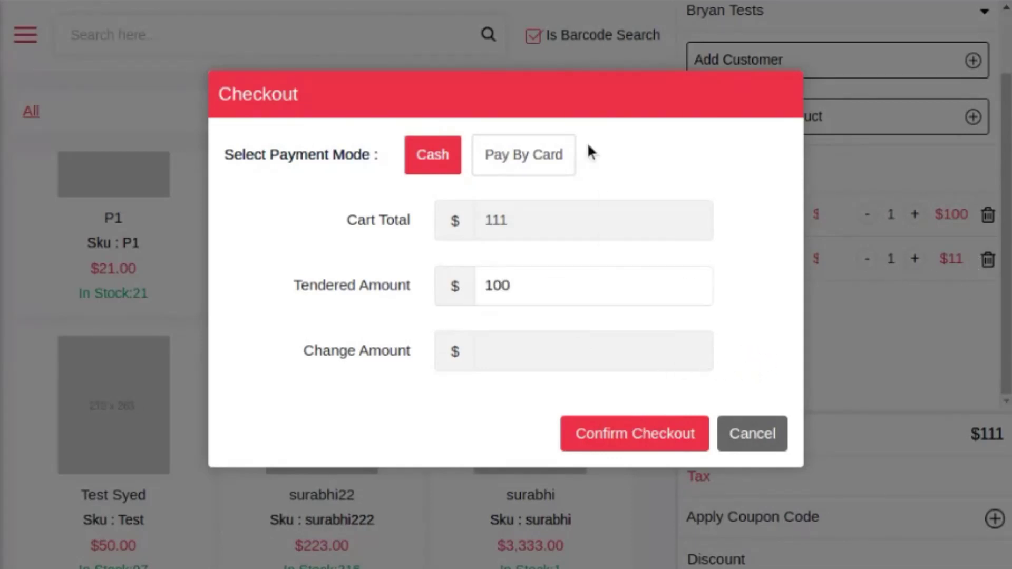
Step: Pay by card through Phonepe with the transaction id and confirm the checkout
click(519, 160)
click(514, 290)
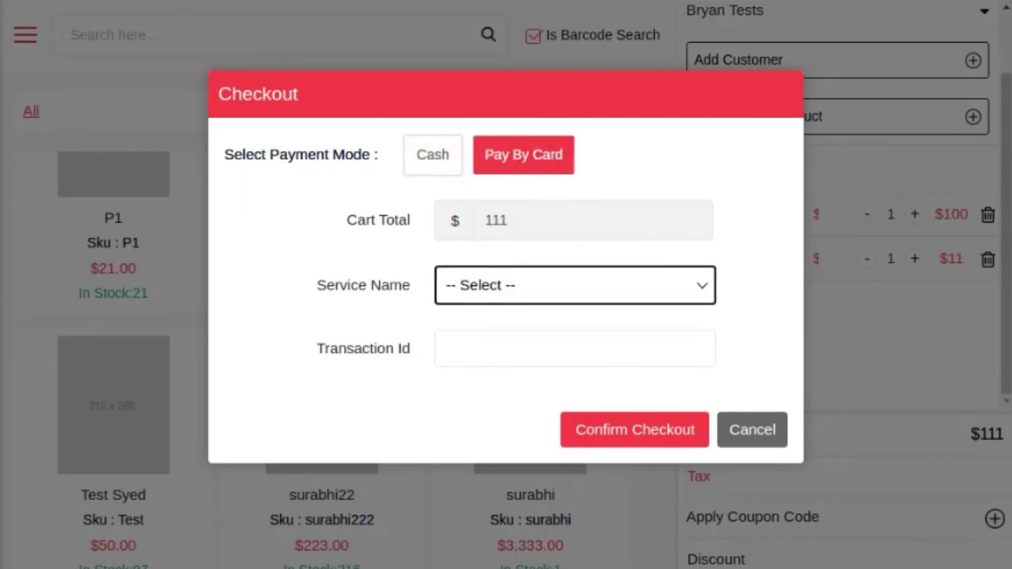
click(499, 319)
click(499, 337)
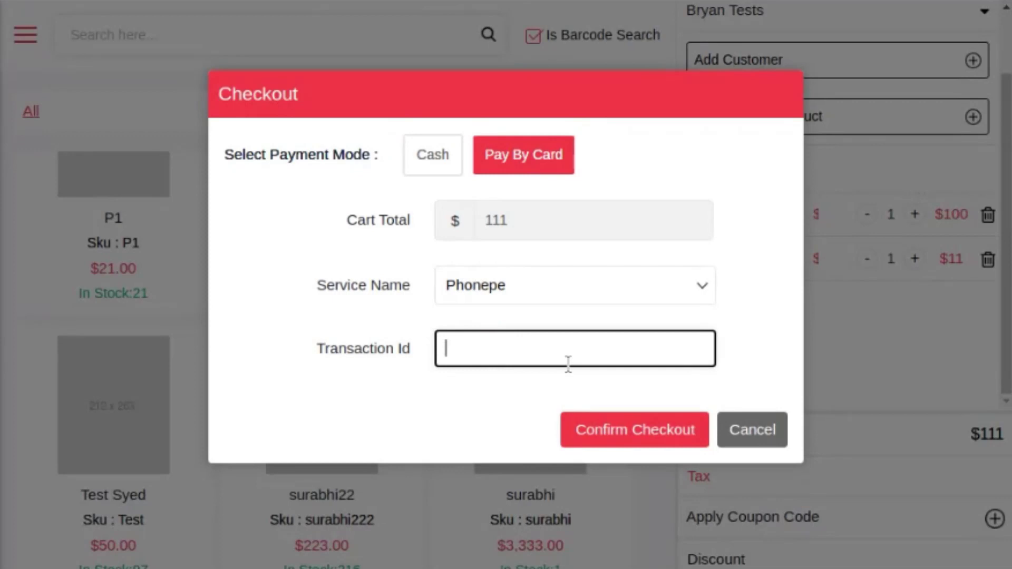
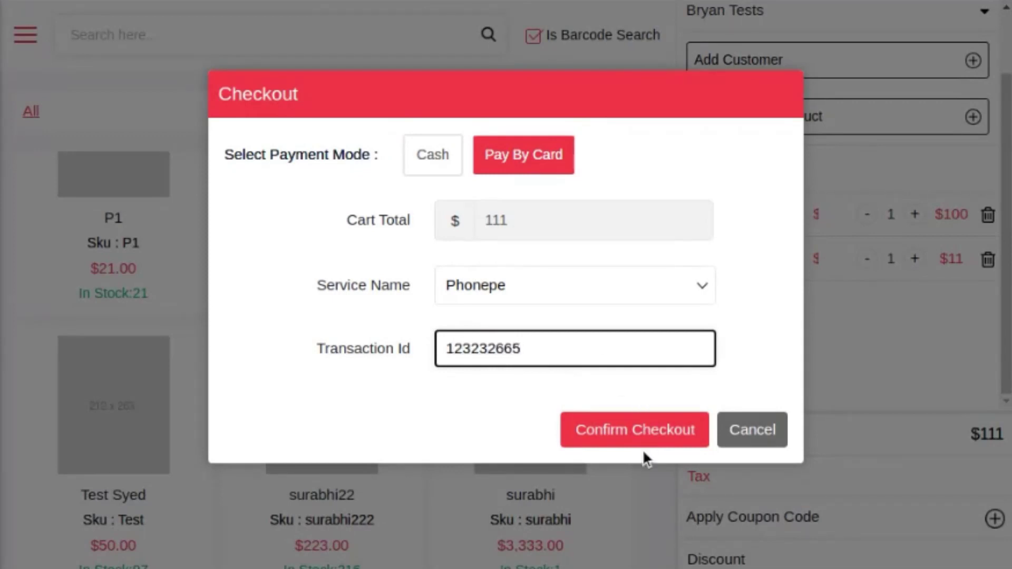
click(624, 445)
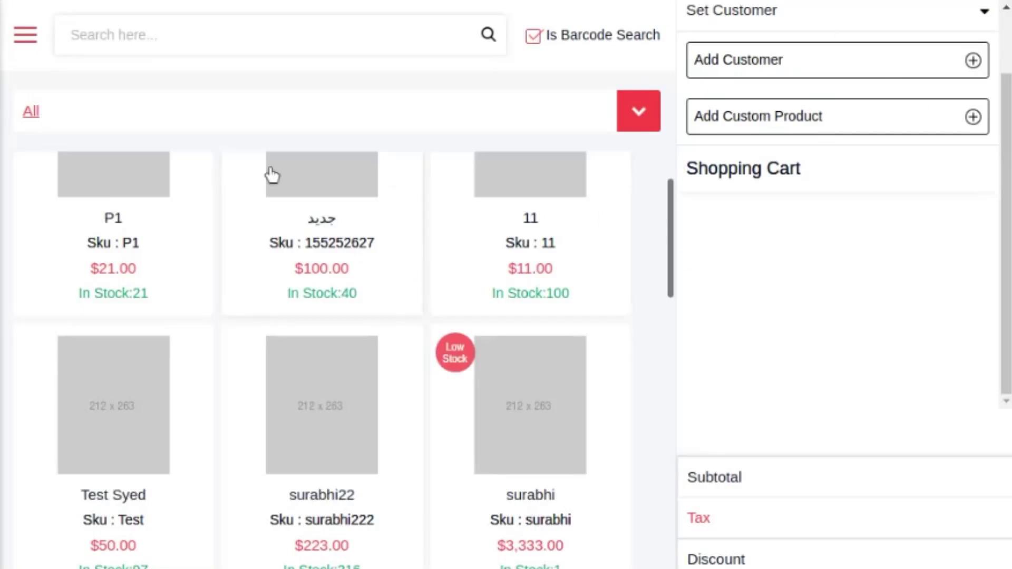
Step: Open All Orders from the side menu, view the newest $111 order, then close its details
click(24, 47)
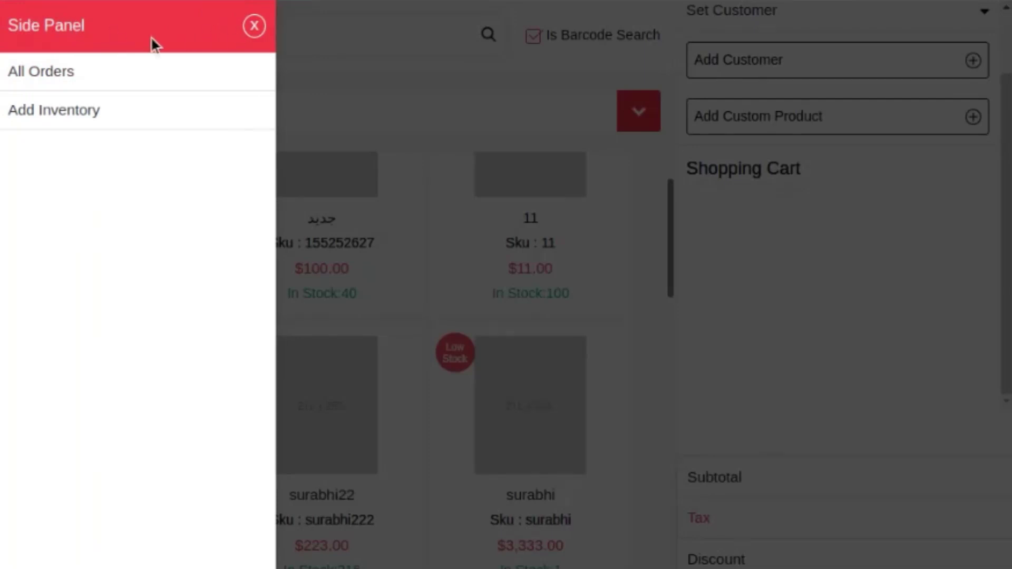
click(108, 79)
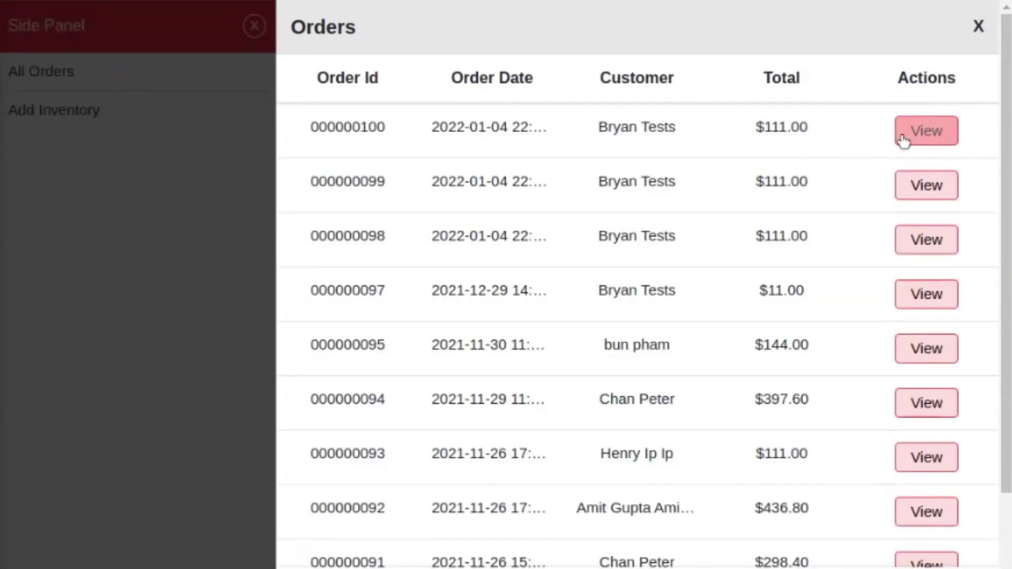
click(919, 134)
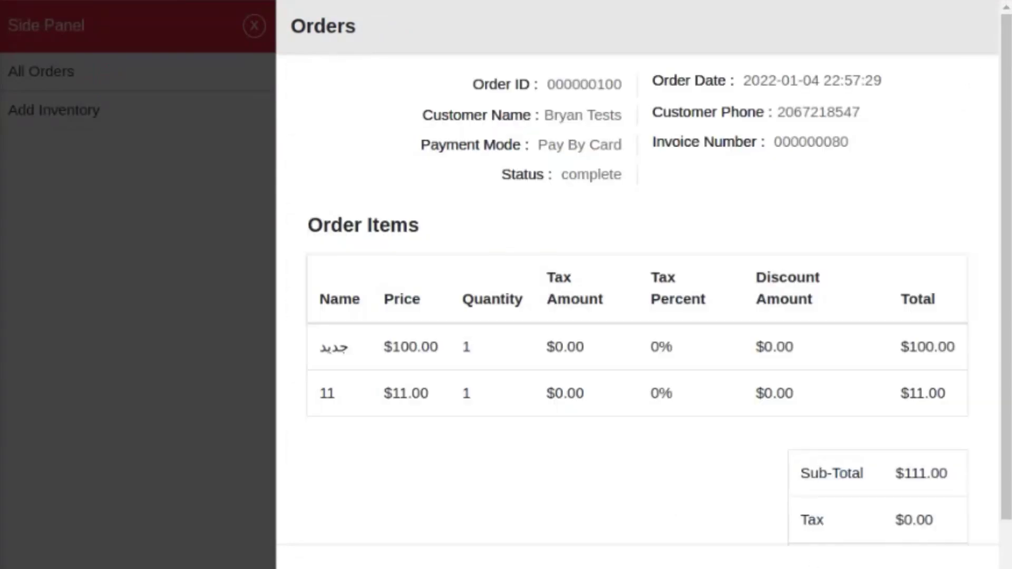
click(234, 477)
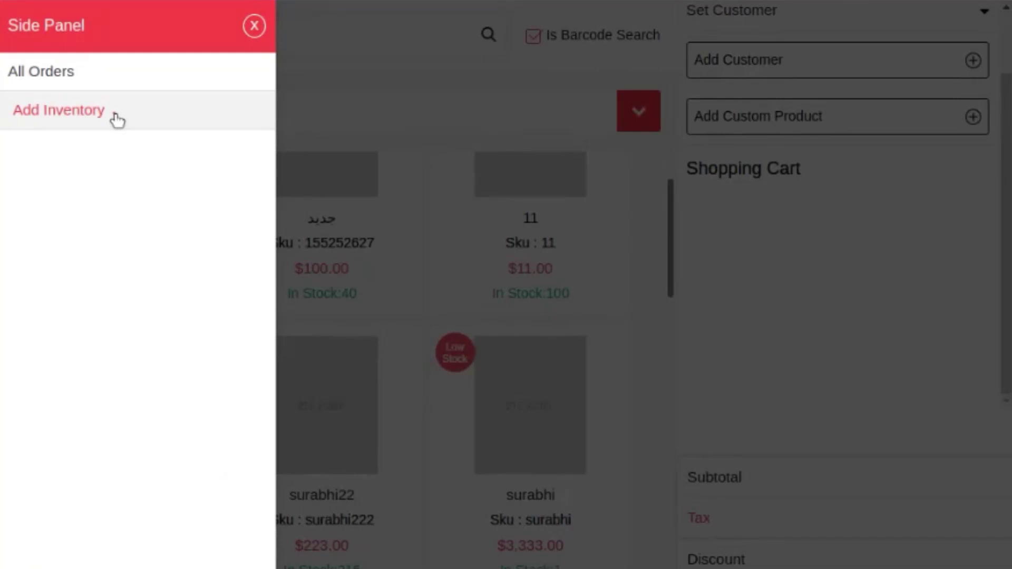
Step: Through Add Inventory, look up SKU 155252627 and update its quantity to 4
click(115, 118)
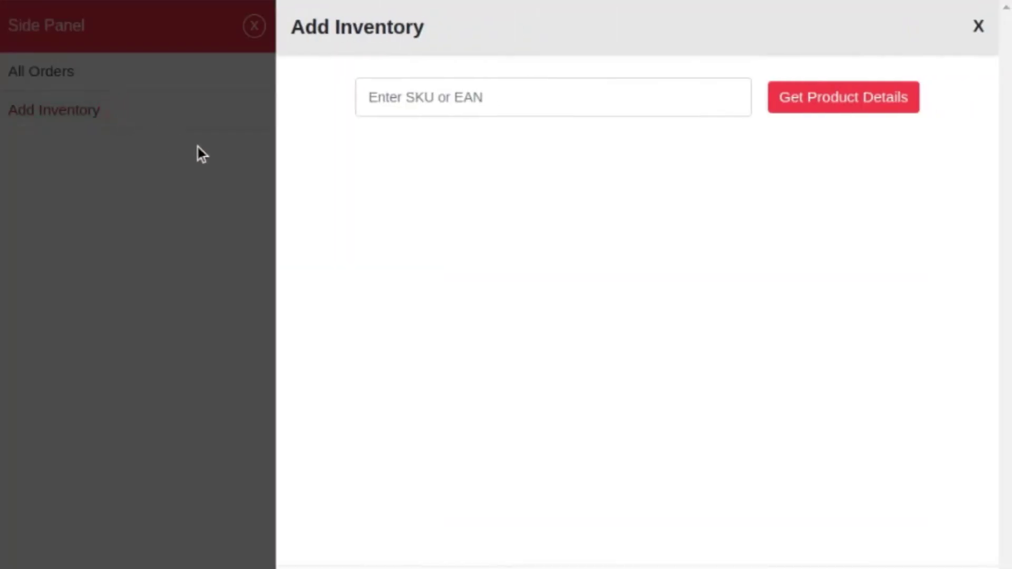
click(583, 104)
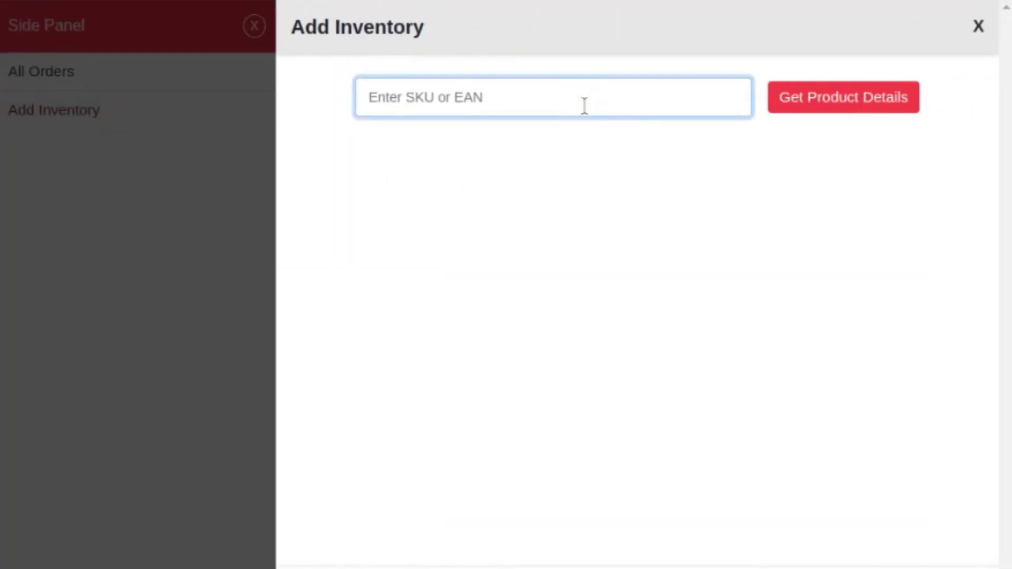
text(155252627)
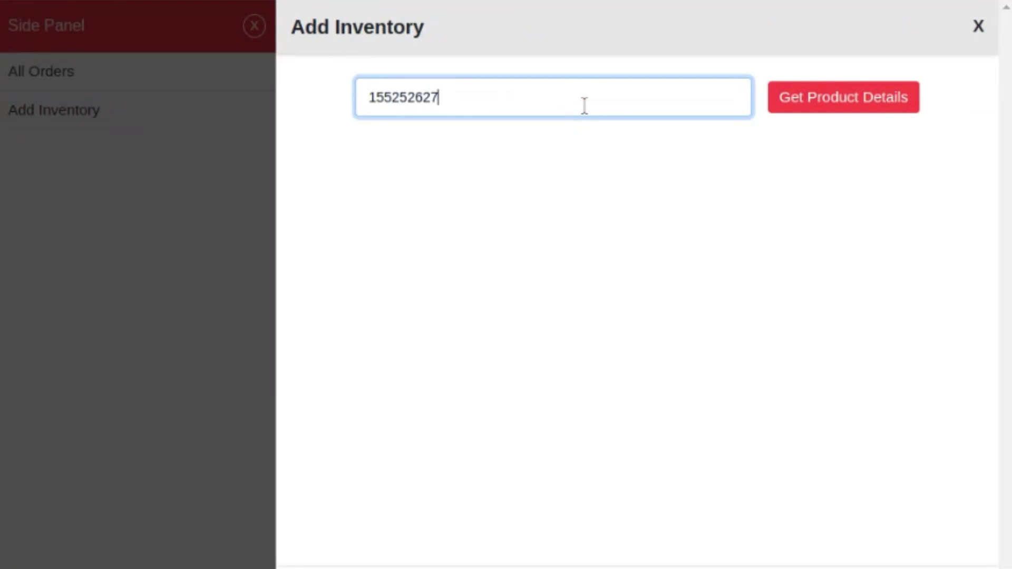
click(805, 110)
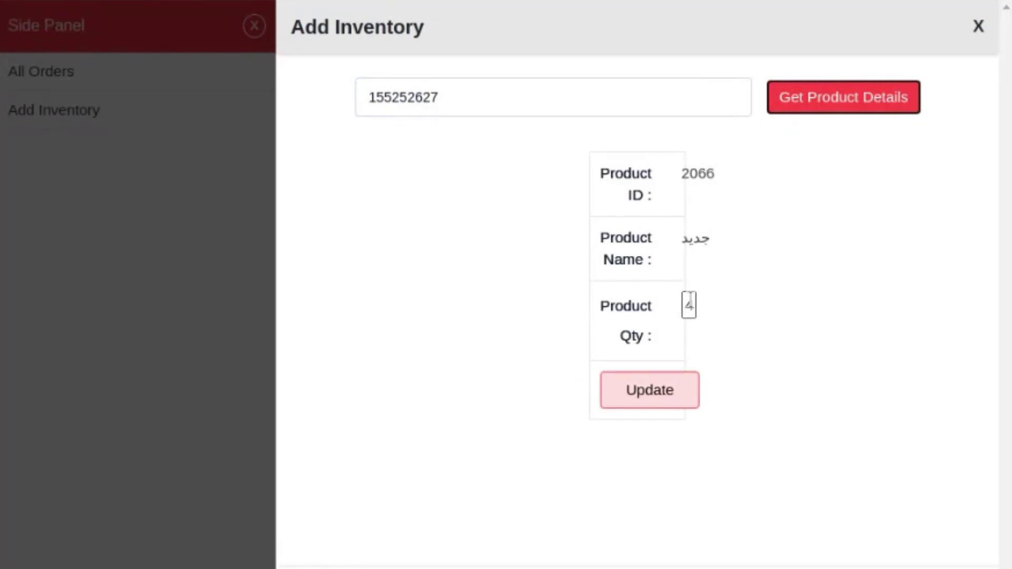
click(688, 305)
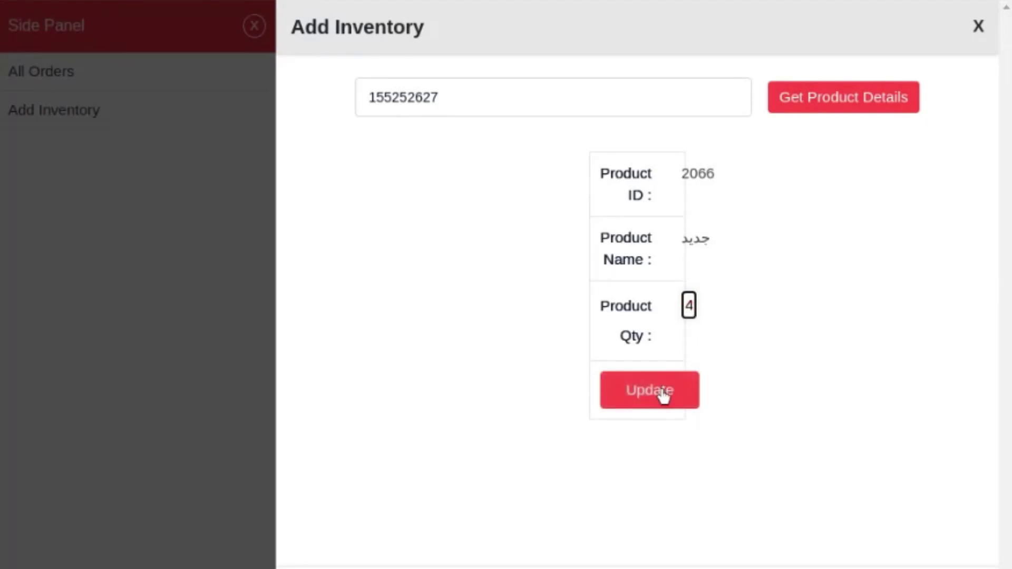
click(663, 397)
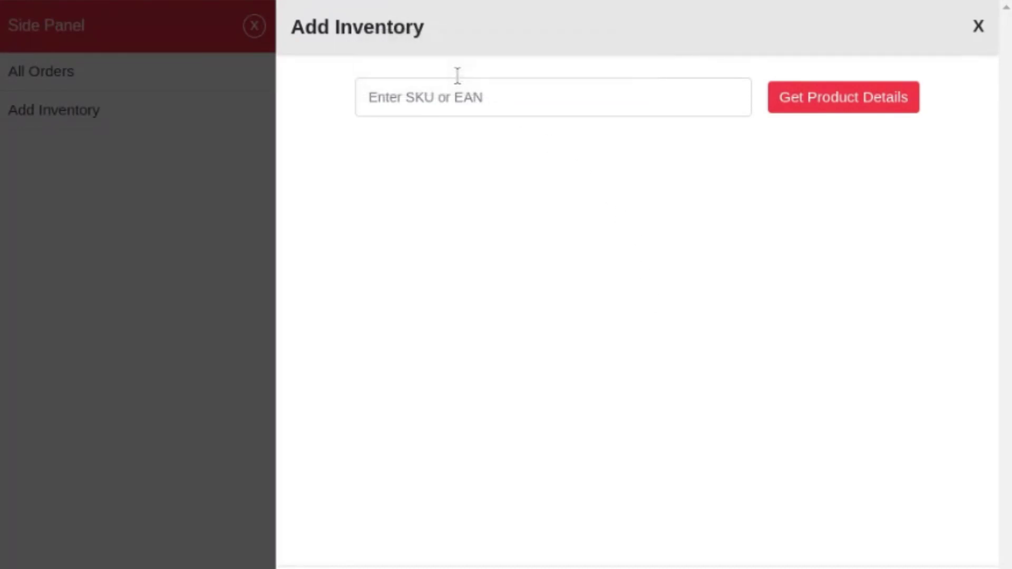
click(978, 29)
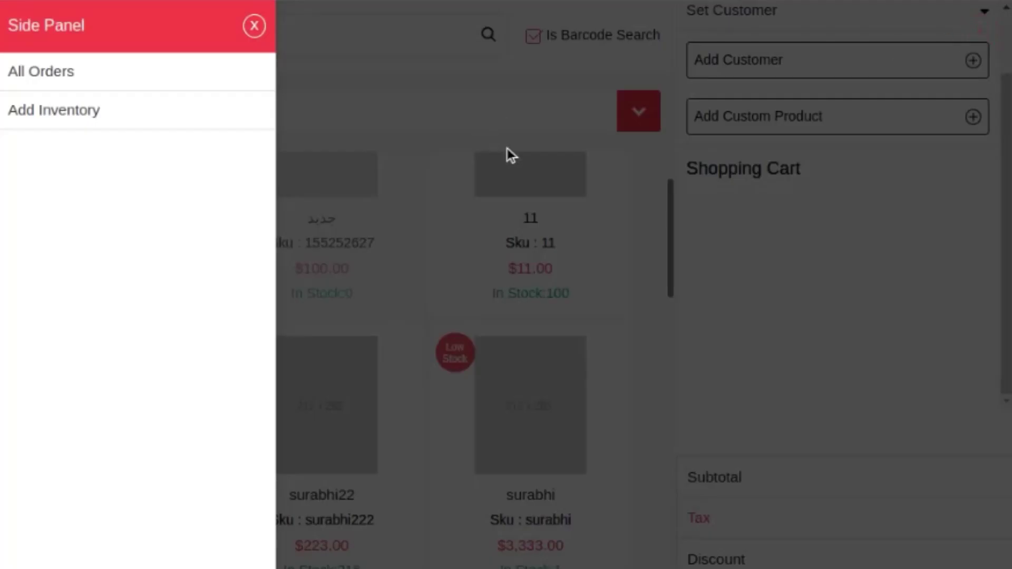
Step: Start a refund and load the $111 order's details using its copied order id
click(554, 242)
scroll(682, 253, up, 3)
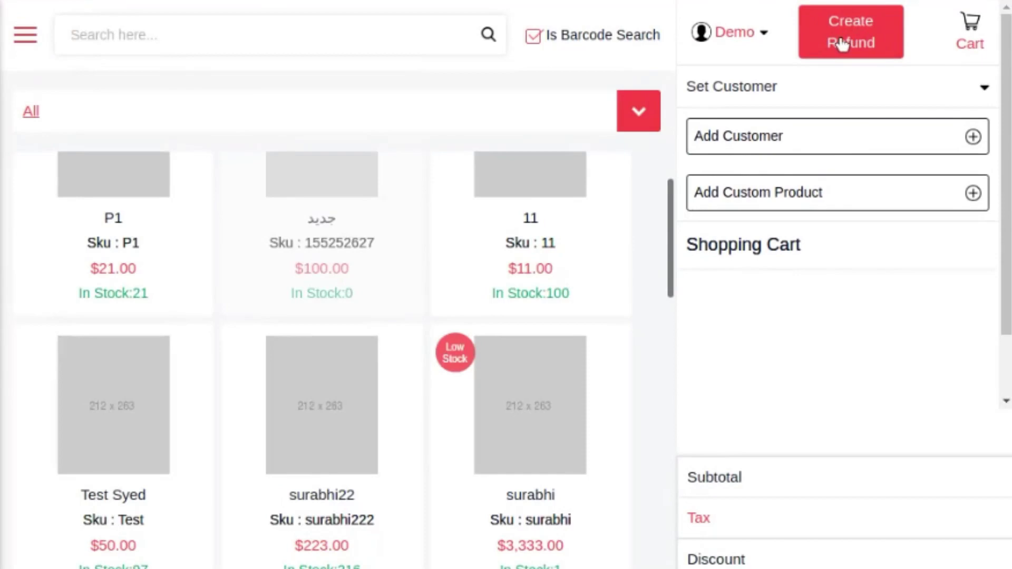
click(859, 46)
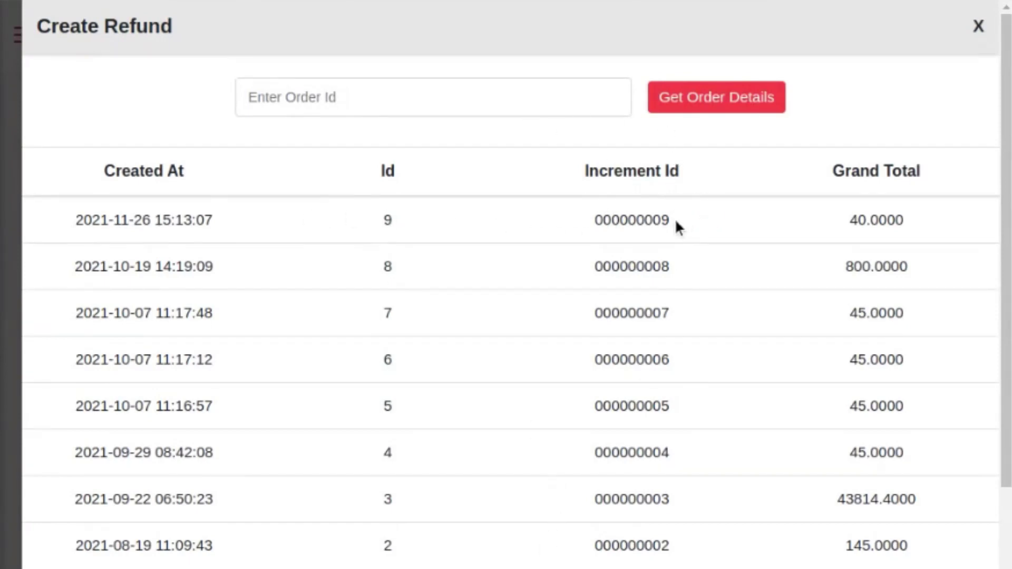
drag(678, 227, 592, 221)
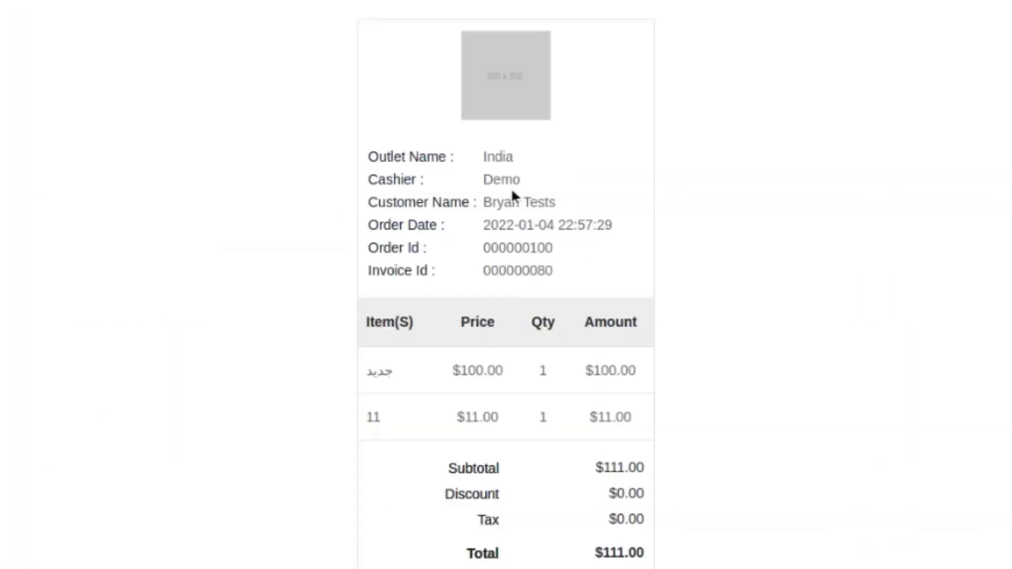
double_click(506, 248)
key(ctrl+c)
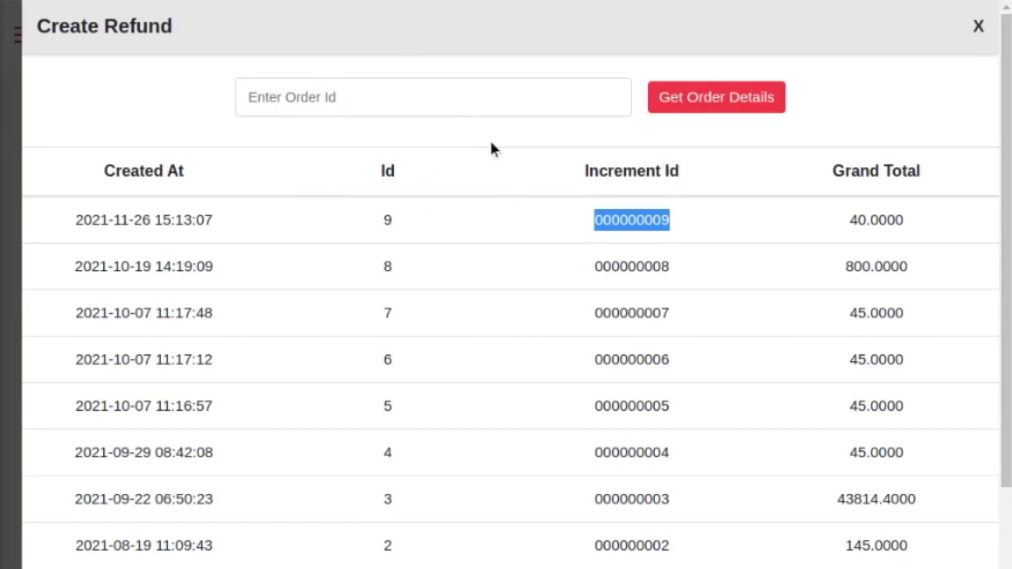
click(468, 111)
key(ctrl+v)
click(728, 112)
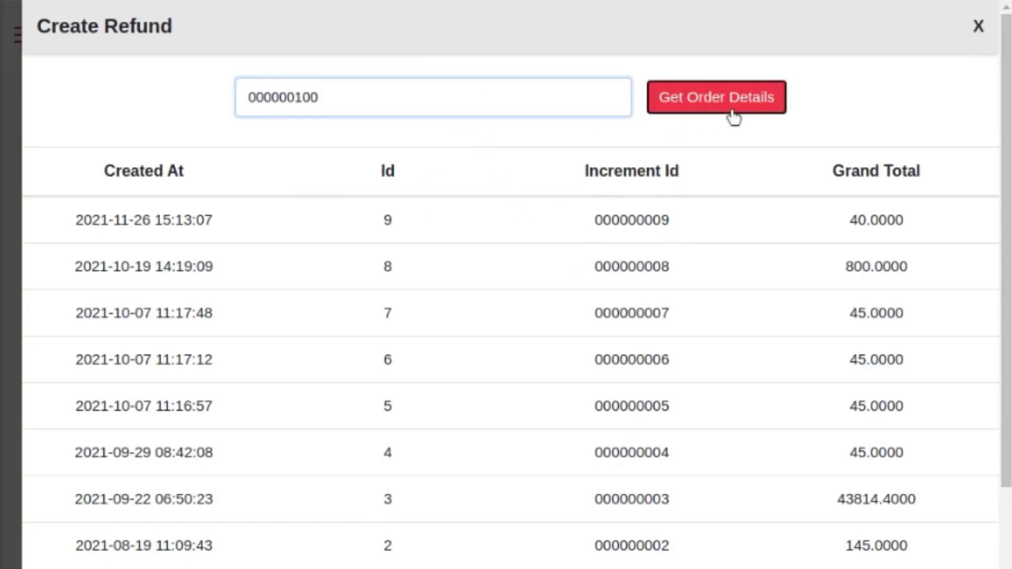
Step: Set Adjustment Refund and Adjustment Fee to 10 each and submit the credit memo
scroll(406, 488, down, 5)
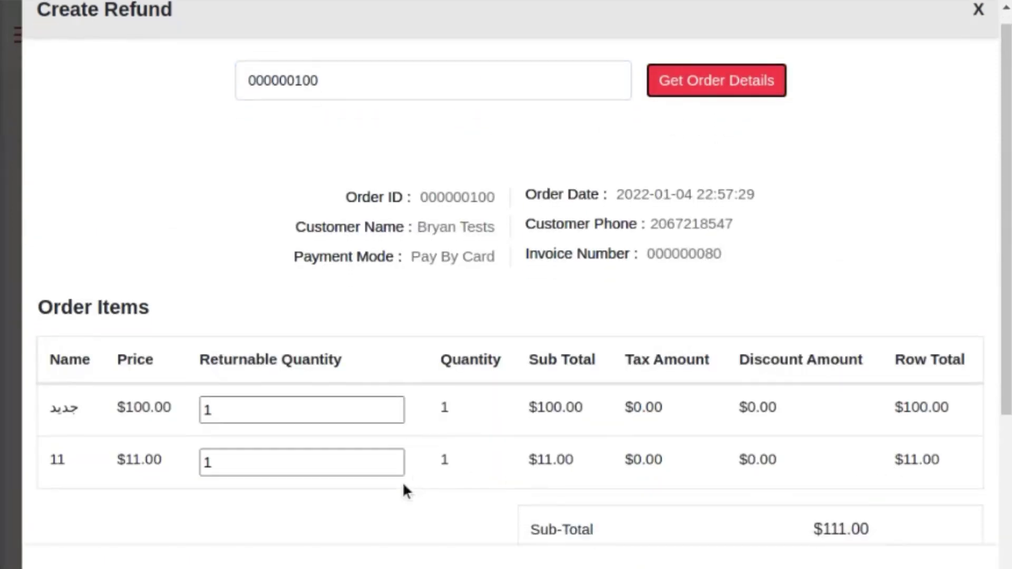
click(795, 333)
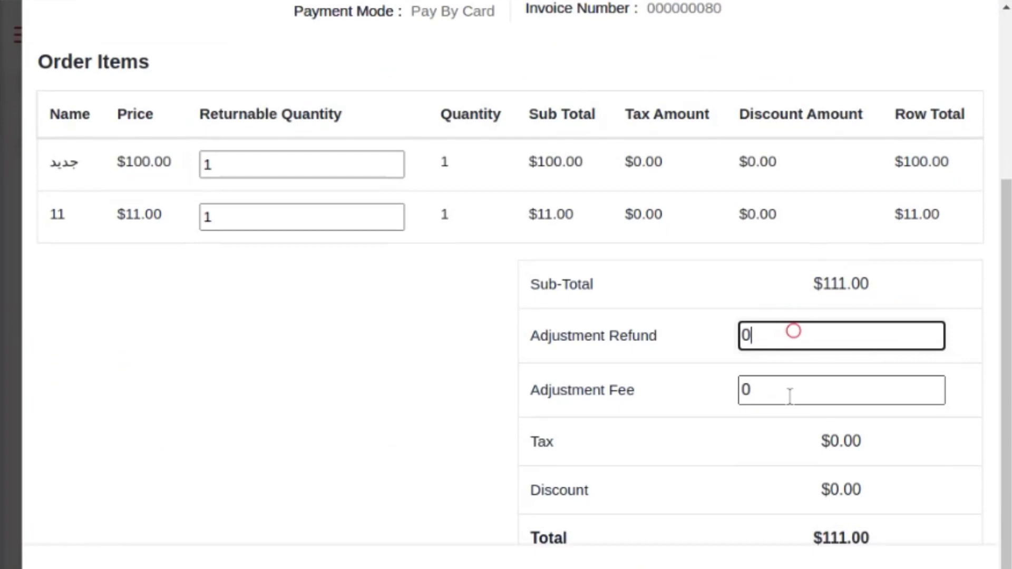
click(786, 397)
scroll(902, 522, down, 1)
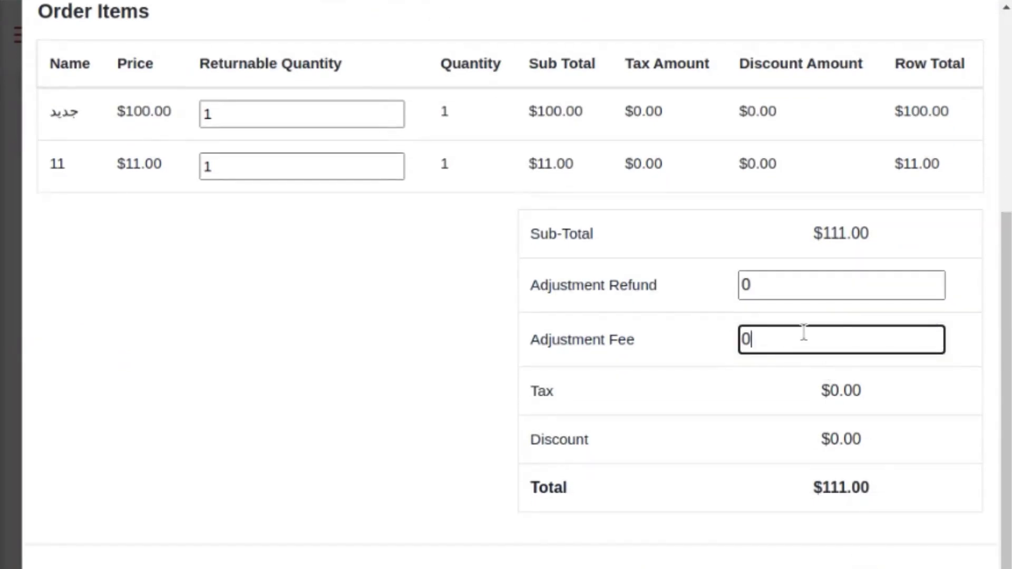
click(787, 291)
key(ctrl+a)
text(10)
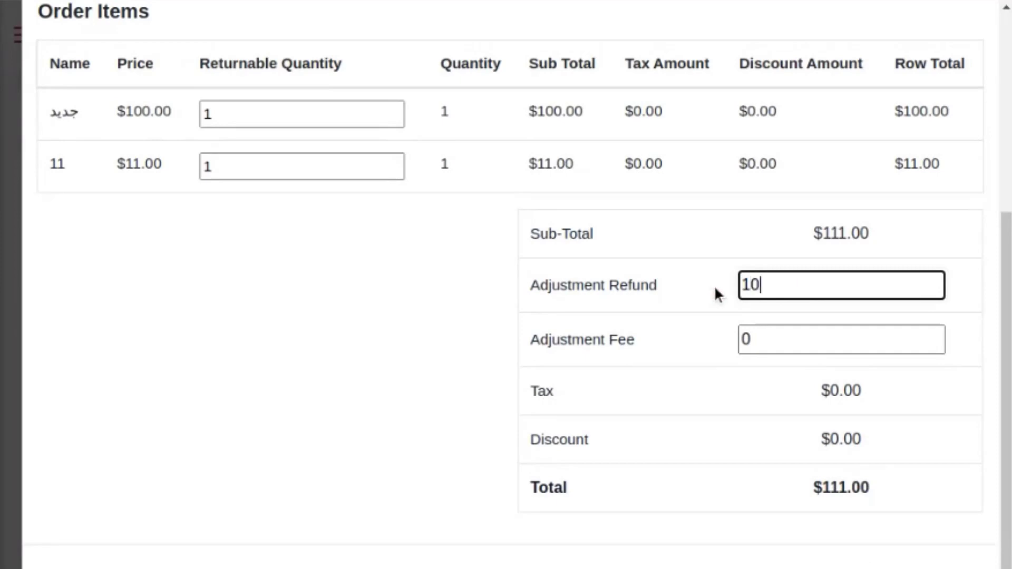
click(797, 338)
key(ctrl+a)
text(10)
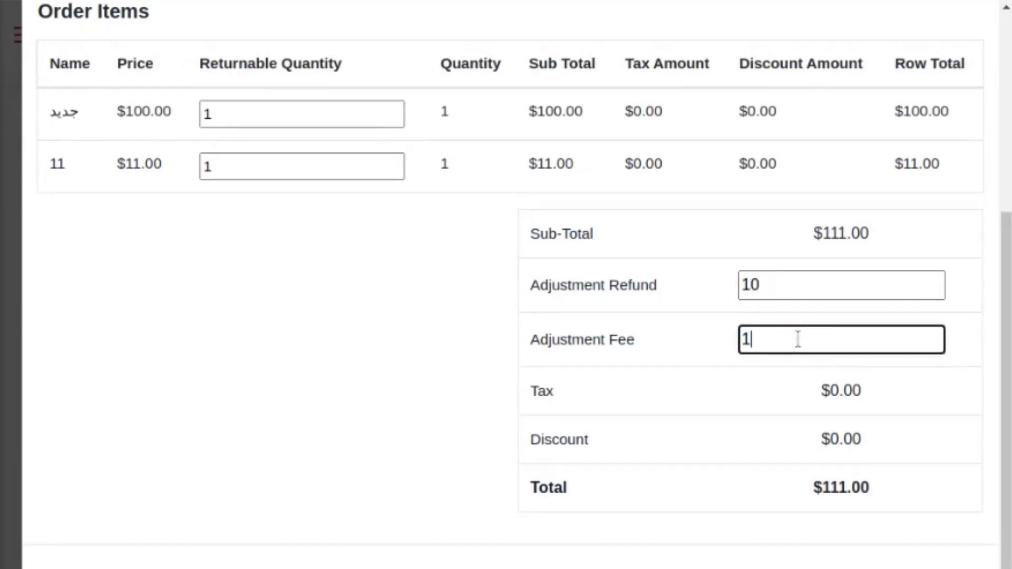
click(896, 482)
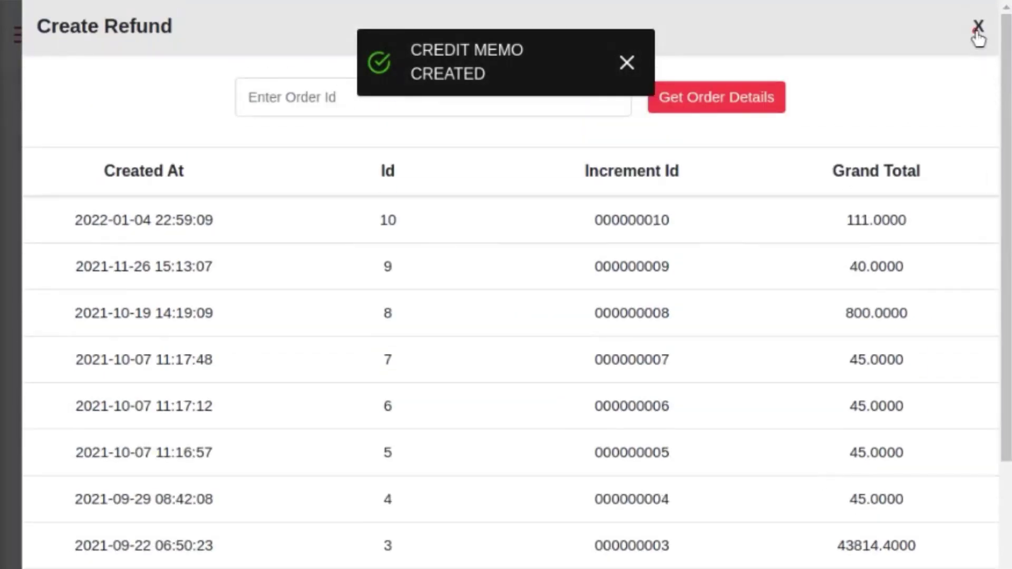
click(978, 26)
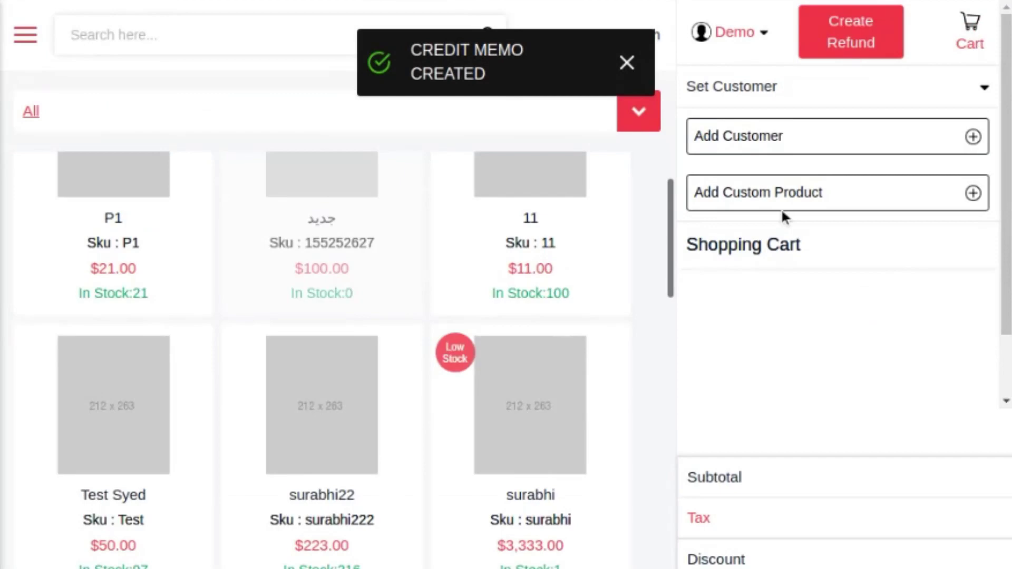